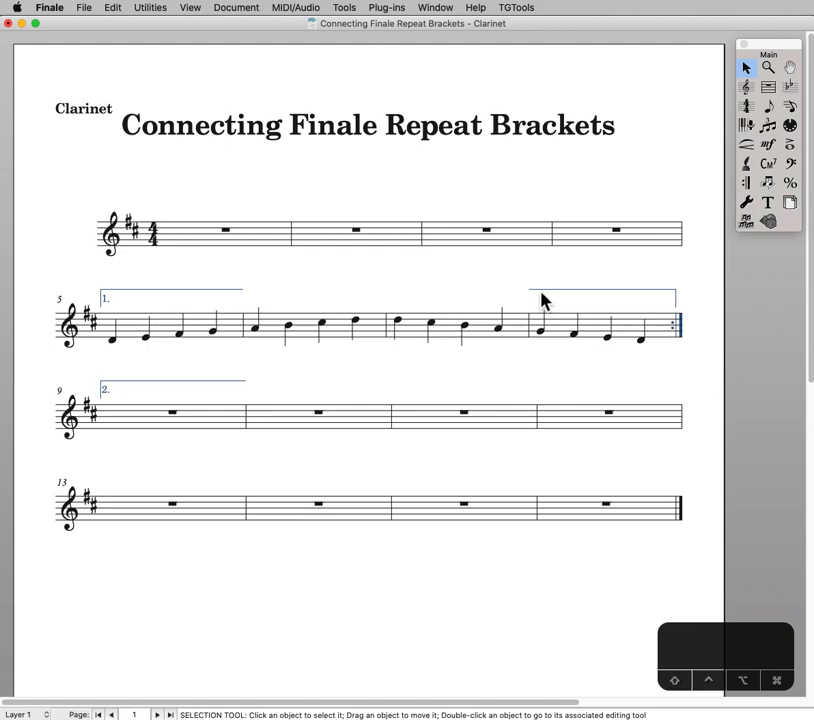
Extend the closing segment of the first-ending bracket in the clarinet part back into measure 5 to bridge the gap
key(Escape)
key(Escape)
key(Escape)
key(Escape)
click(551, 300)
double_click(541, 294)
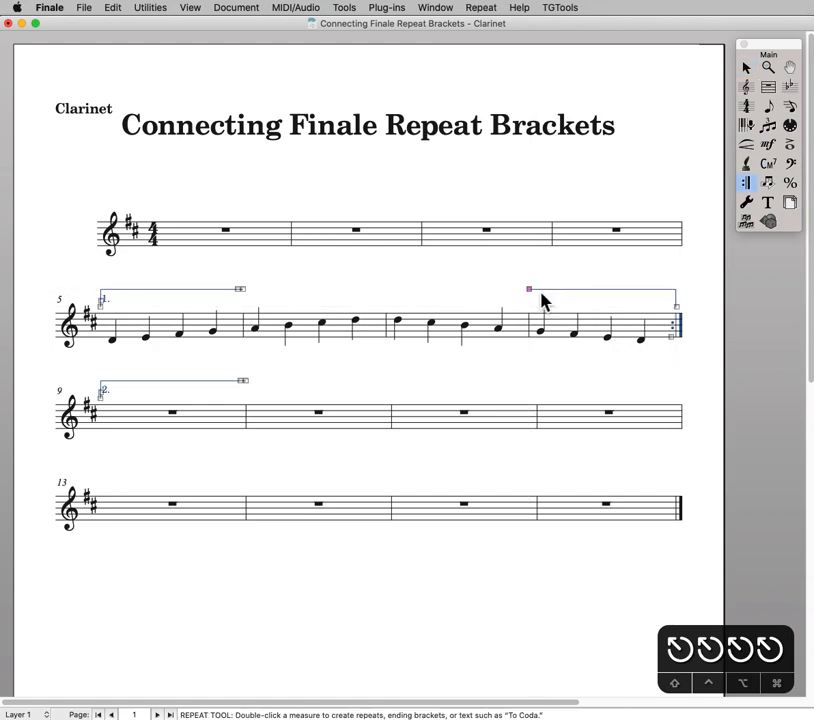
shift+click(532, 290)
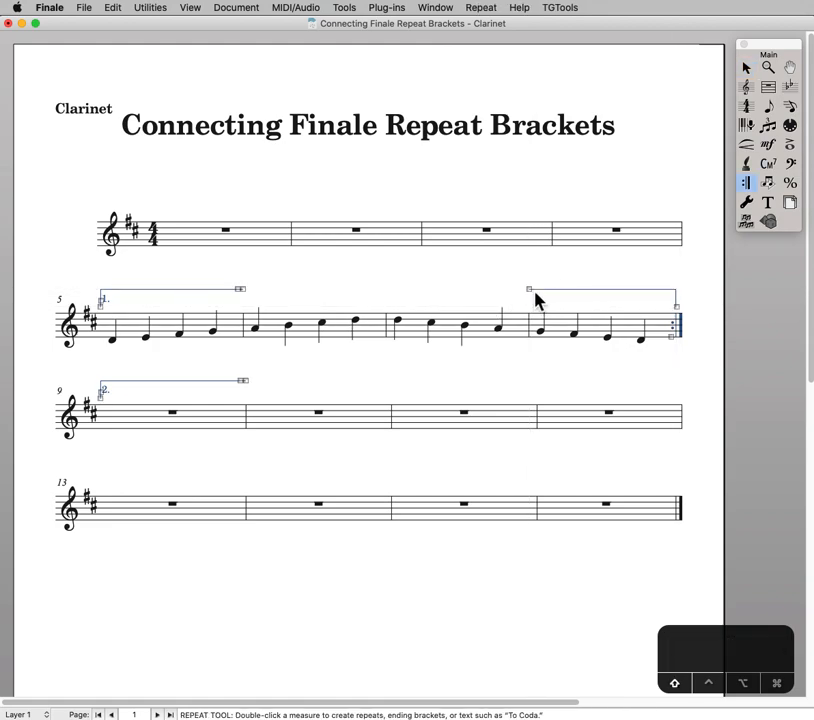
drag(532, 290, 199, 289)
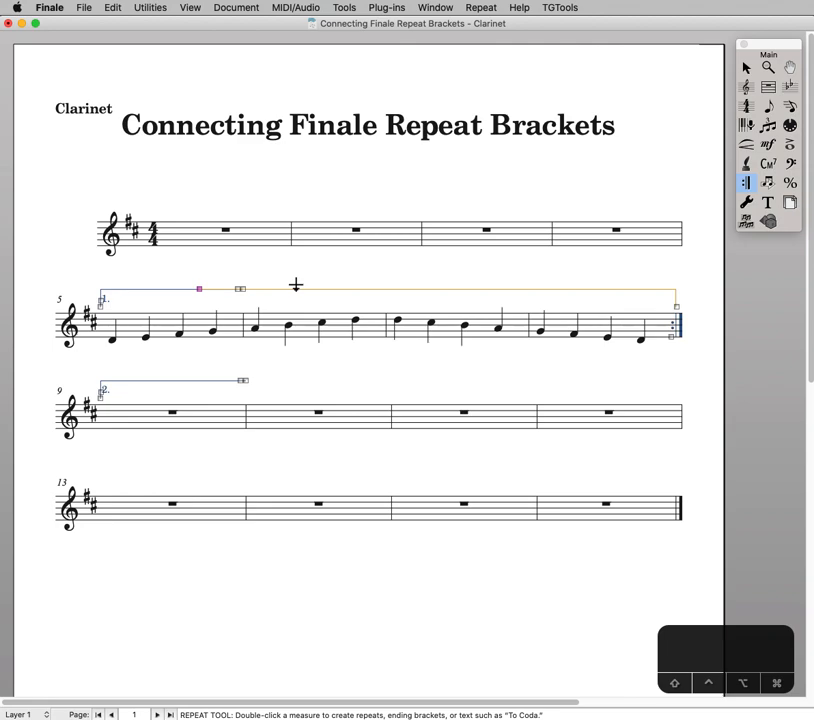
key(Escape)
key(Escape)
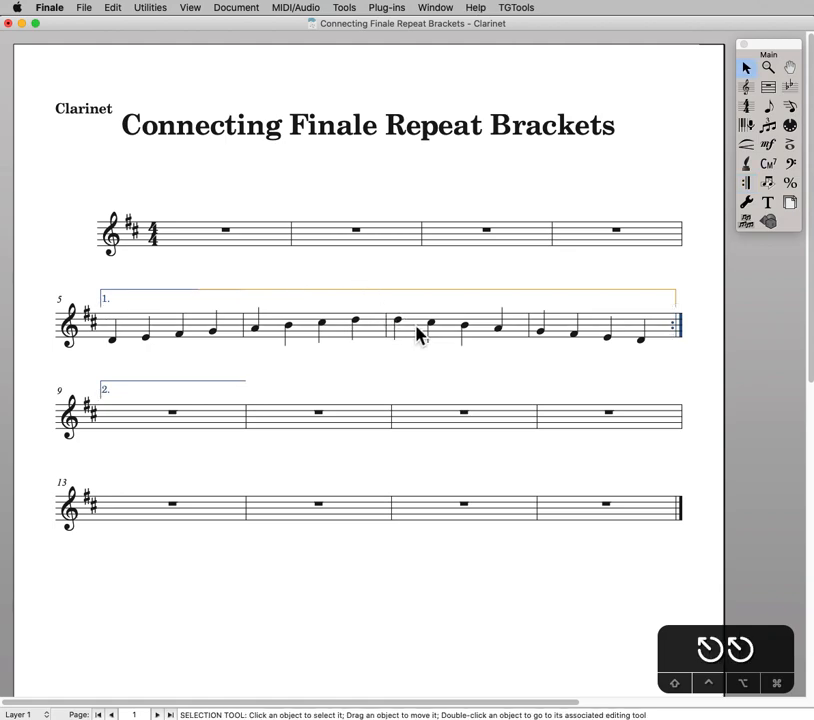
Try fitting measures 7–8 of the clarinet part onto their own system, and undo the layout change
drag(418, 333, 585, 333)
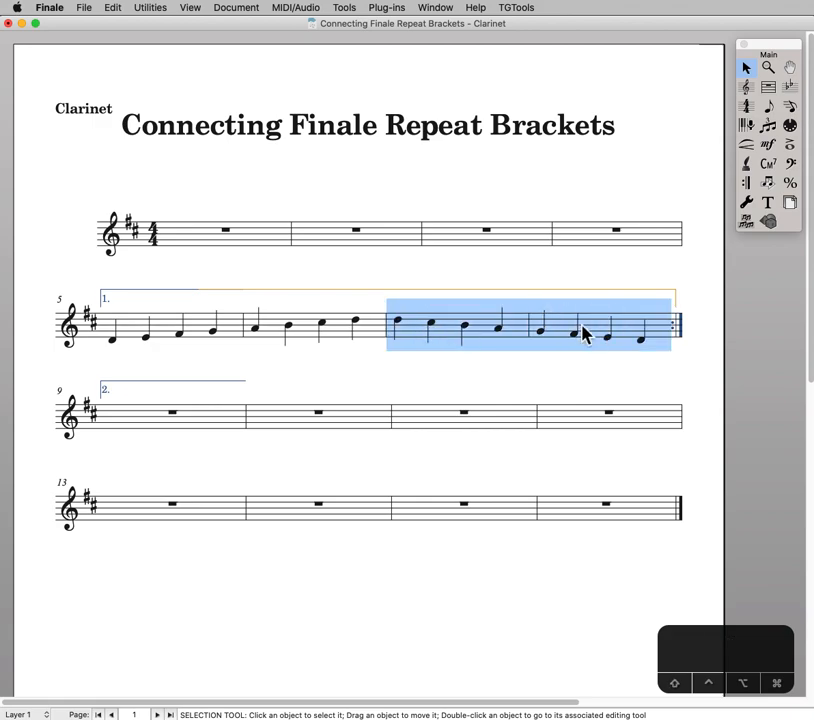
key(alt+shift+super+k)
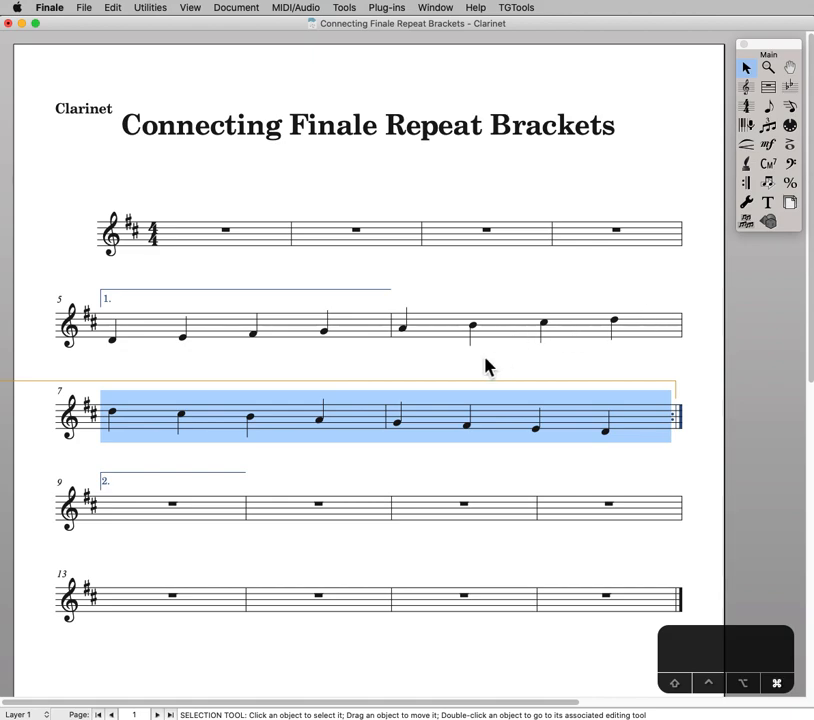
key(cmd+z)
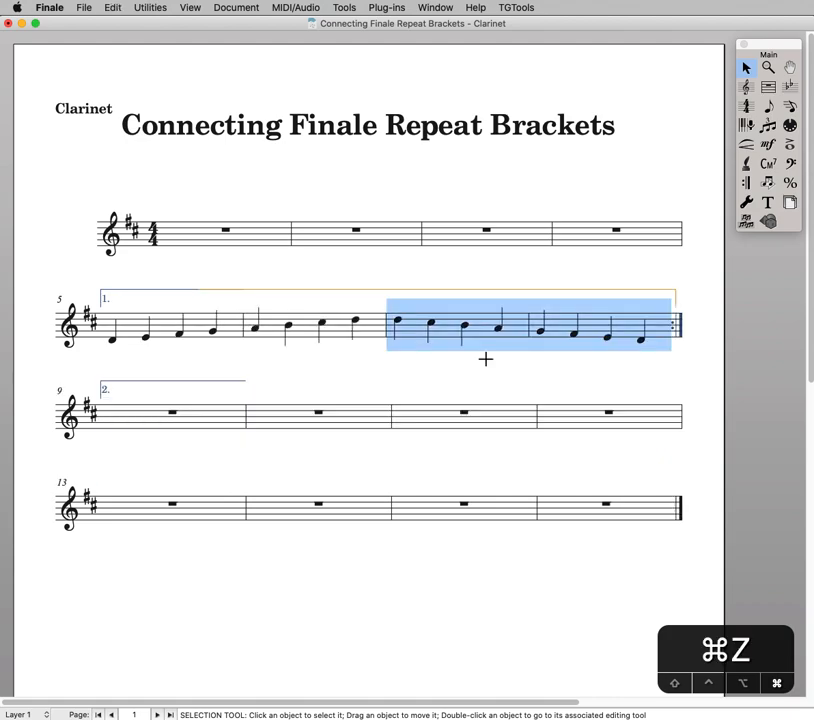
Switch to the full score and draw a solid horizontal line above the clarinet's first-ending bracket from measure 5 to measure 8
key(alt+super+slash)
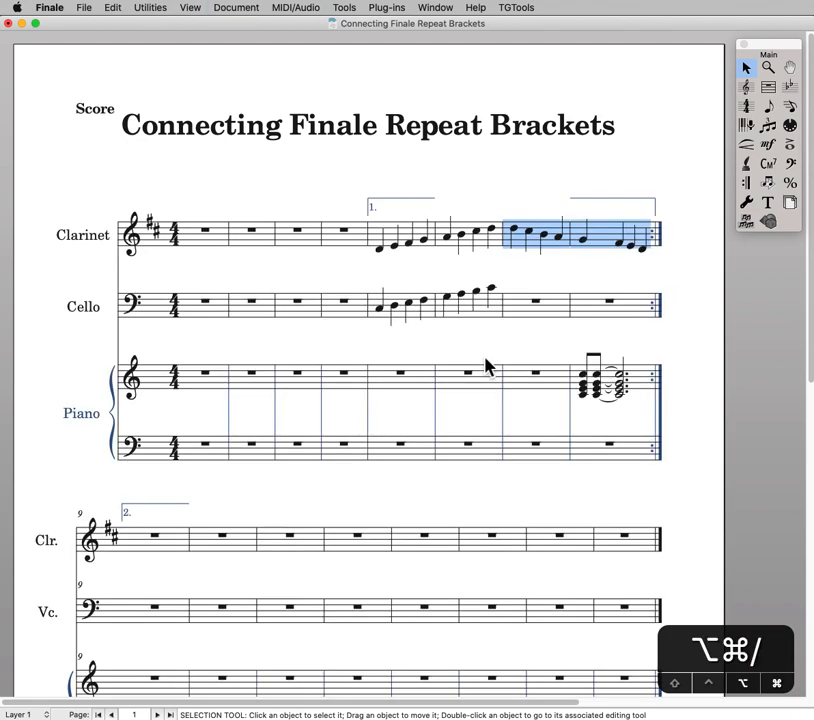
click(745, 145)
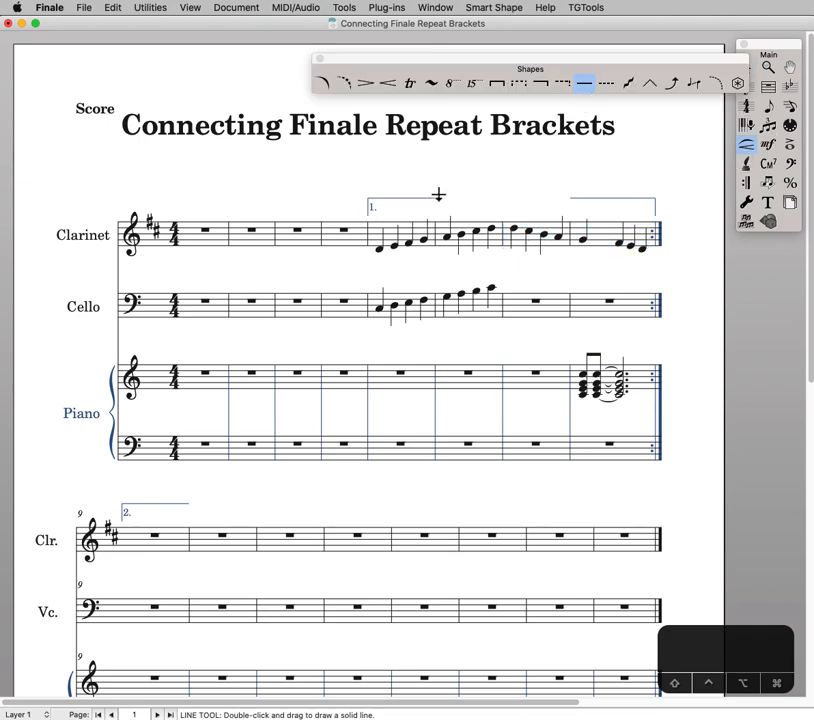
double_click(404, 189)
drag(404, 189, 638, 199)
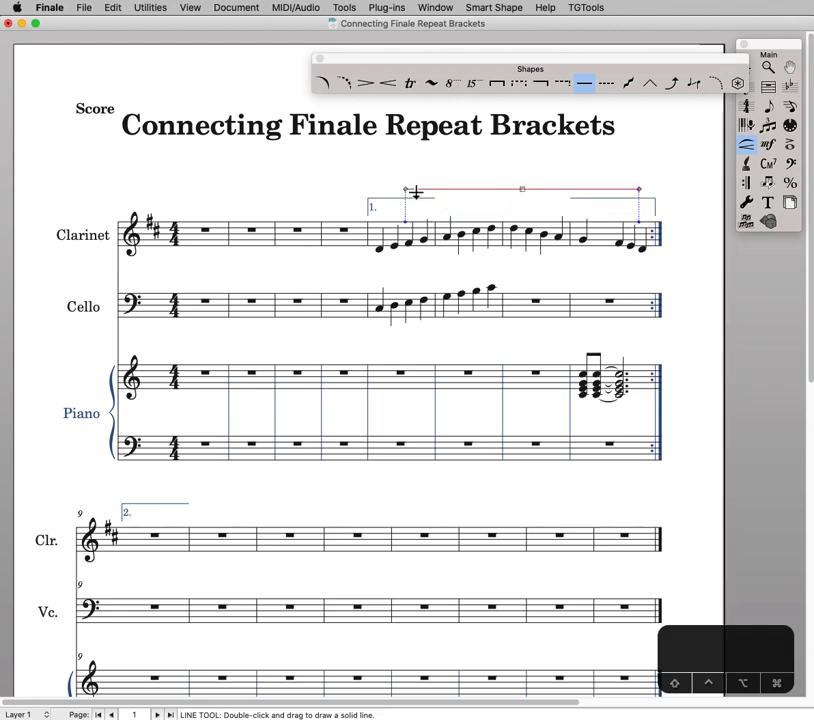
Draw a short solid line above the clarinet staff across measures 6–7 and delete it
double_click(459, 208)
drag(459, 208, 540, 210)
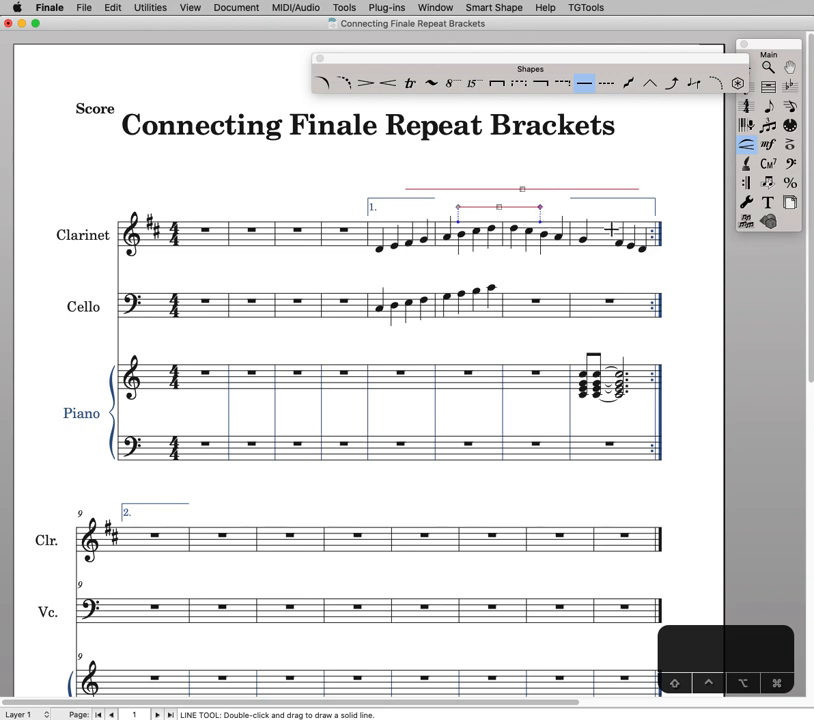
key(BackSpace)
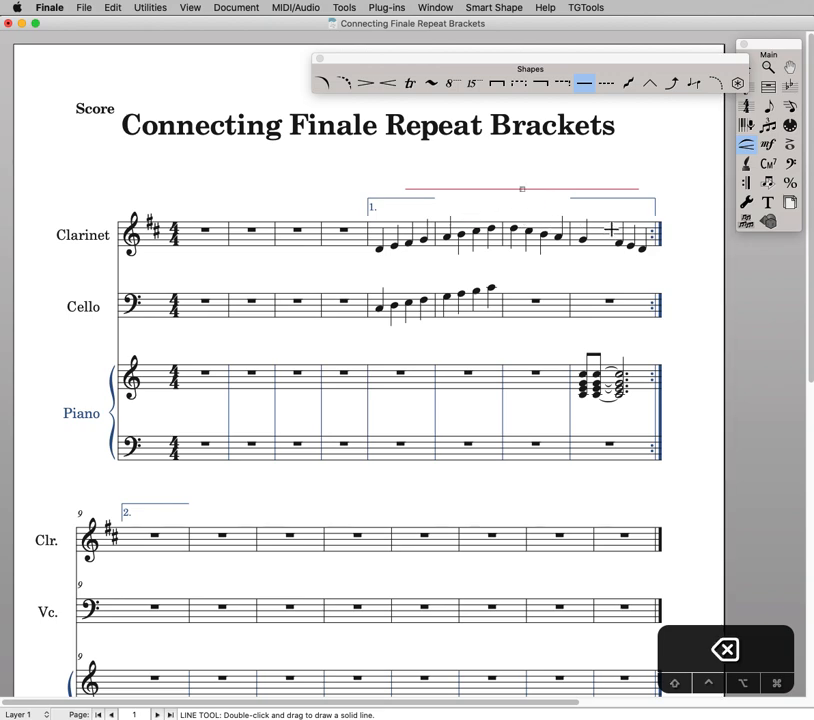
Draw a slanted solid line above clarinet measures 6–7, make it horizontal, and delete it
double_click(472, 212)
mouse_move(472, 212)
mouse_down()
mouse_move(487, 175)
mouse_move(549, 178)
mouse_move(556, 209)
mouse_up()
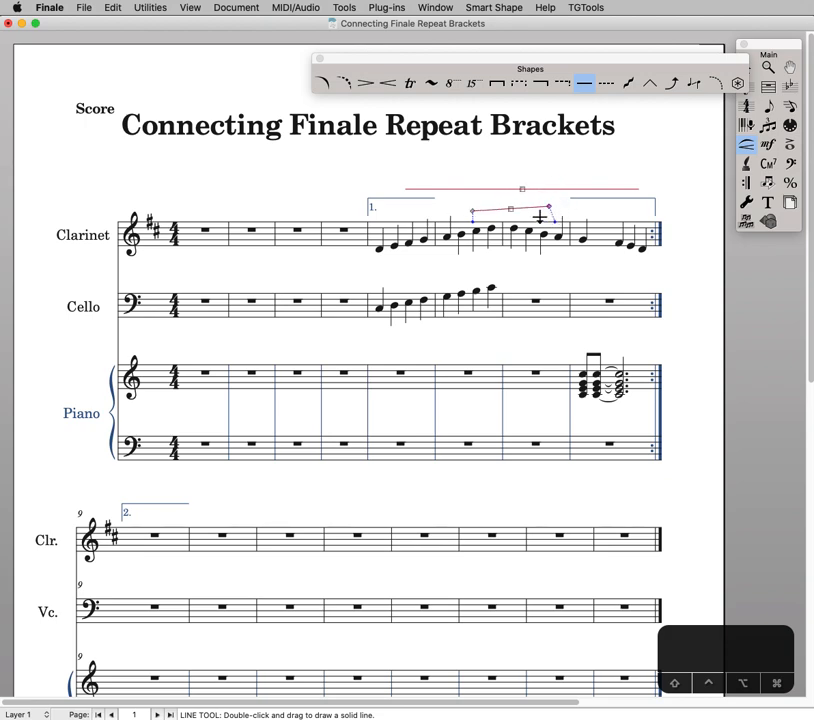
right_click(505, 209)
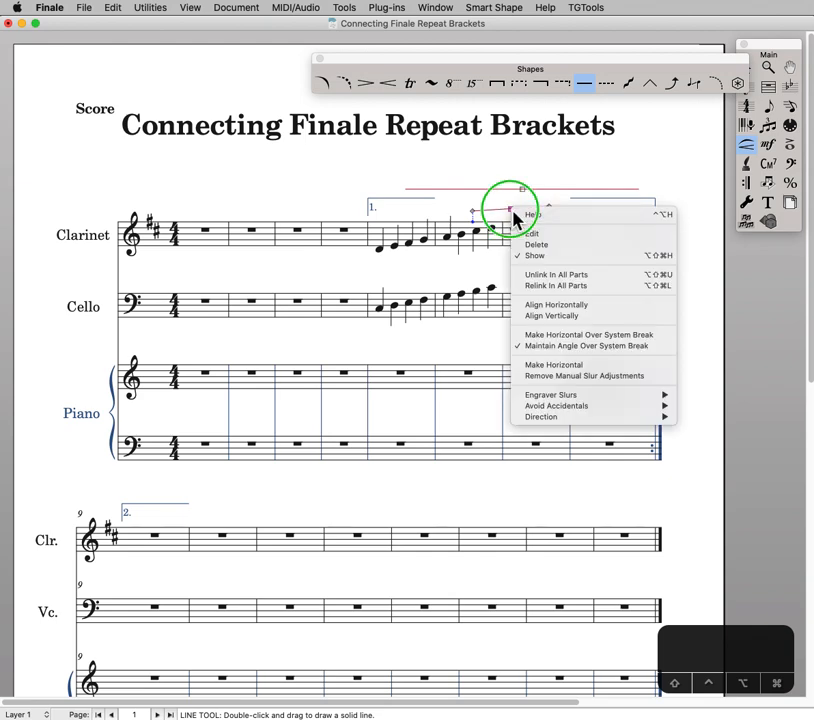
click(612, 365)
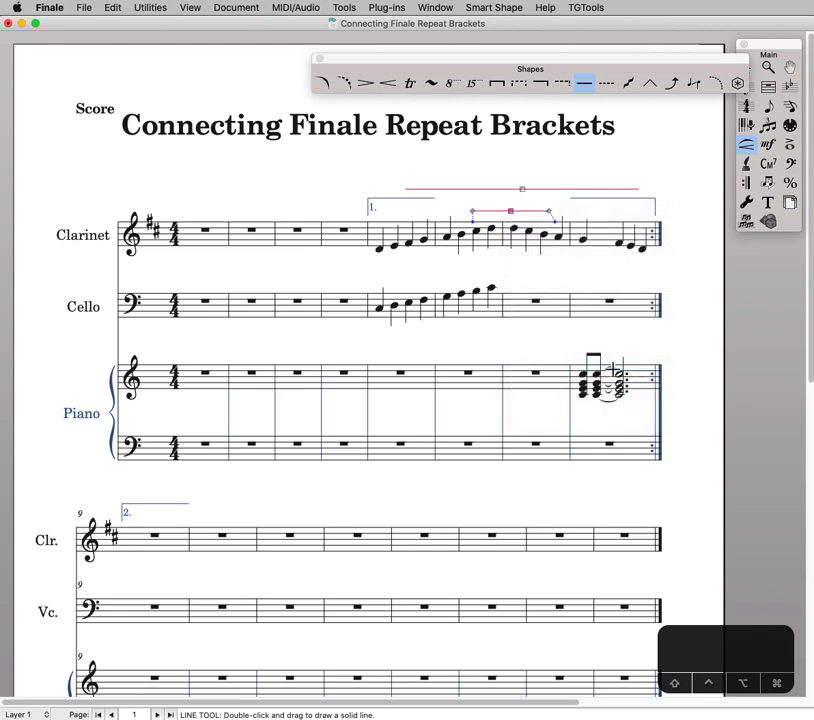
key(BackSpace)
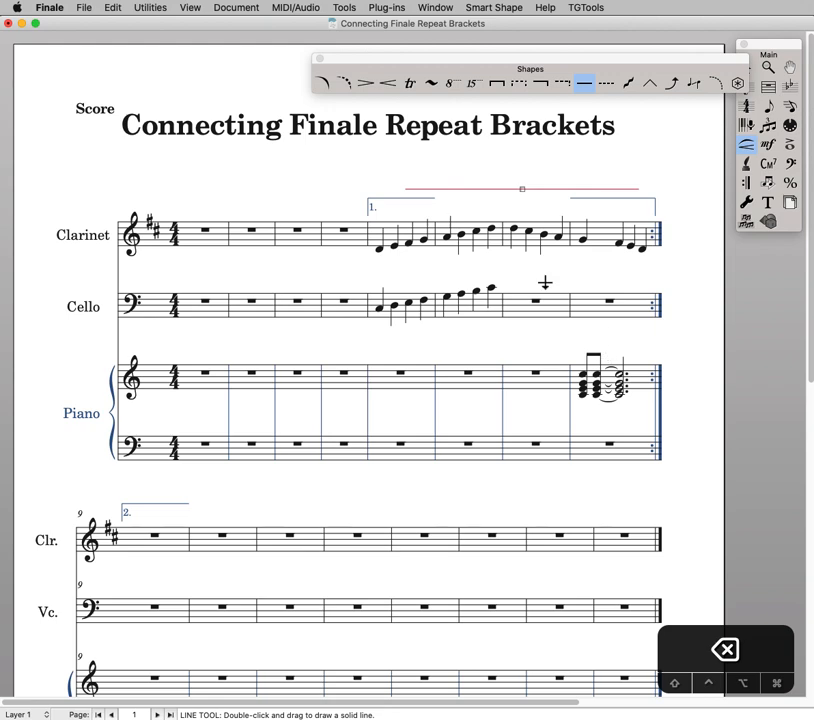
Draw a horizontally constrained line below the first-ending bracket from measure 5 to measure 8 and delete it
mouse_move(420, 211)
mouse_down()
mouse_move(647, 209)
mouse_move(627, 210)
mouse_up()
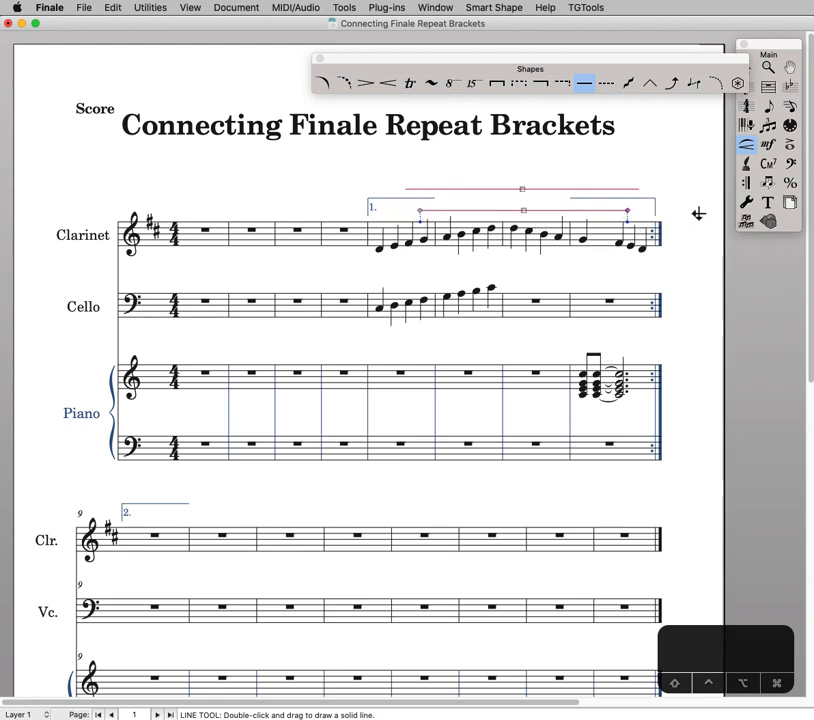
key(BackSpace)
Nudge the solid line above the clarinet staff down until it overlaps the first-ending bracket
click(527, 189)
key(Down)
key(Down)
key(Down)
key(Down)
key(Down)
key(Down)
key(Down)
key(Down)
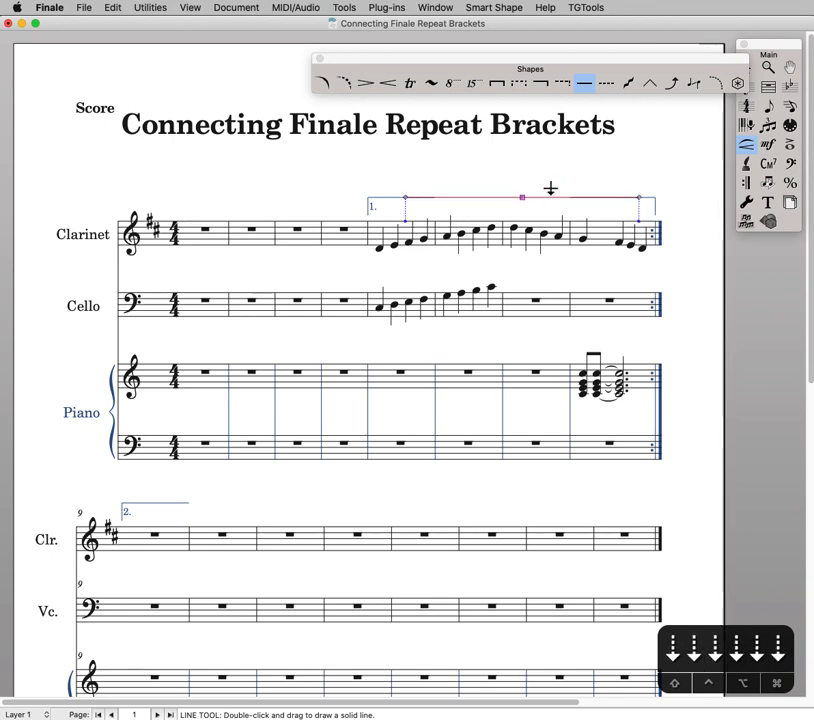
Inspect the line's overlap with the first-ending bracket up close in the score and in the clarinet part
drag(371, 187, 580, 284)
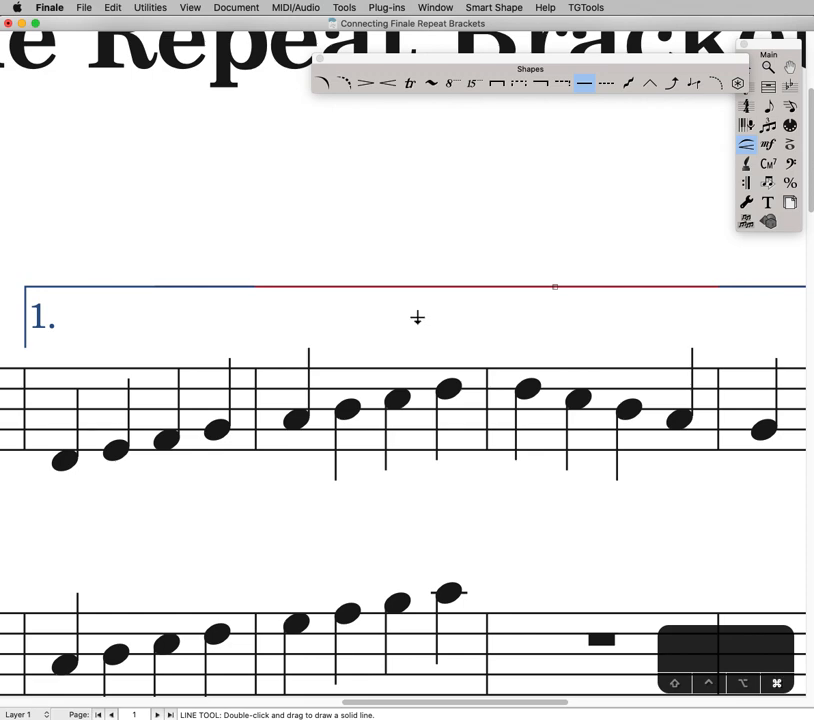
key(super+1)
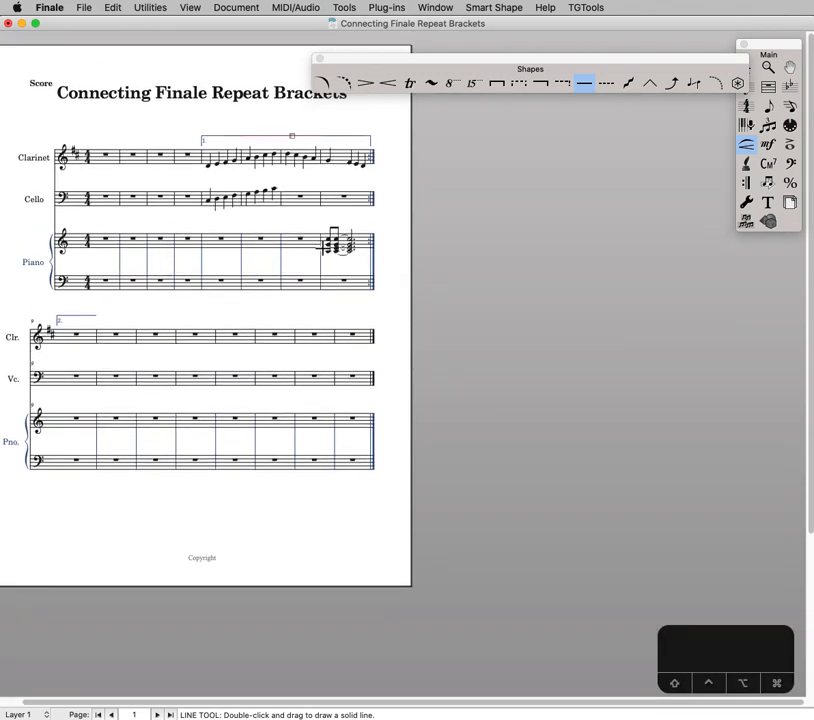
key(alt+super+period)
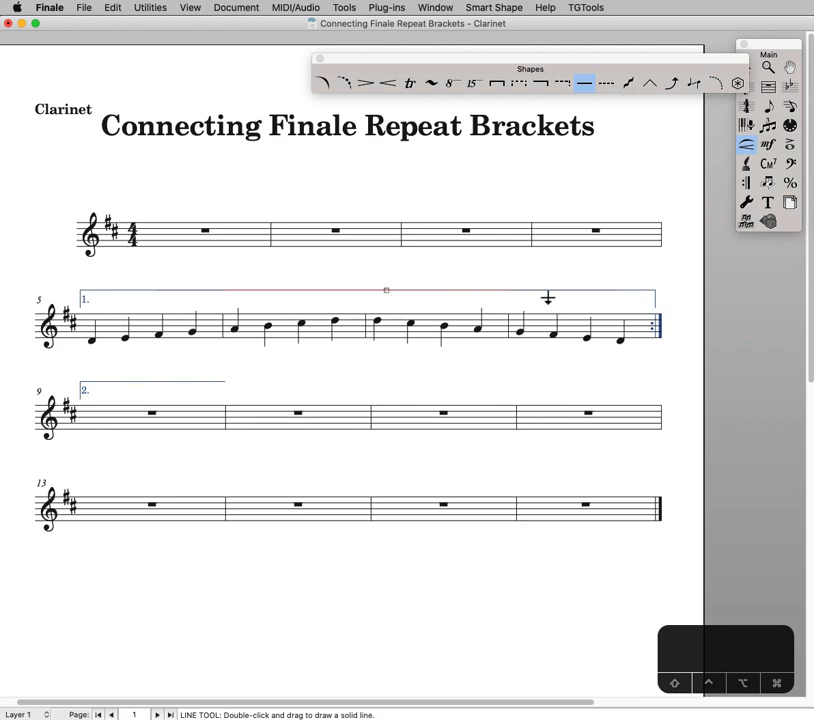
key(Escape)
key(Escape)
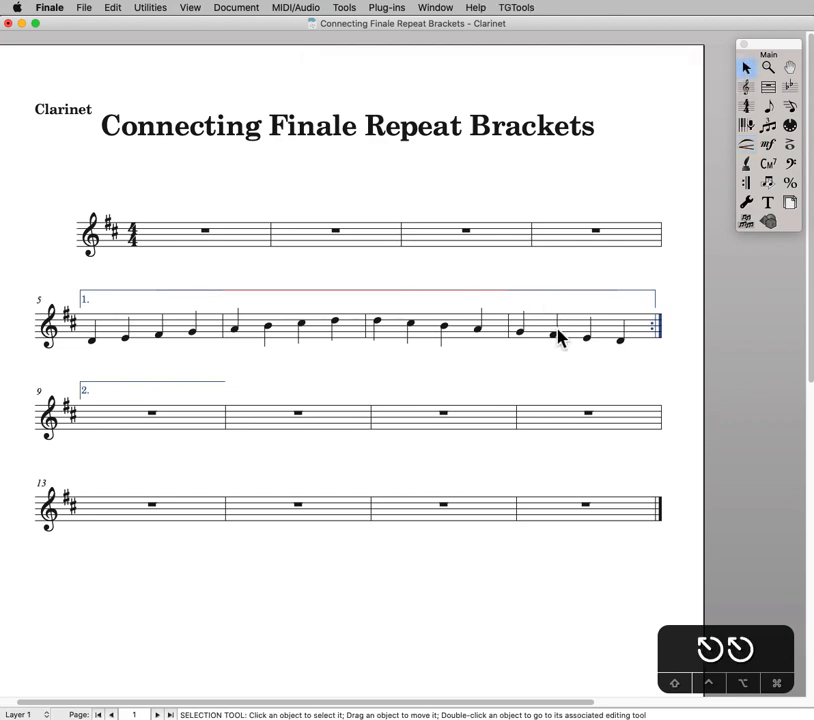
Move measures 7–8 of the clarinet part down to the next system
click(558, 338)
shift+click(496, 333)
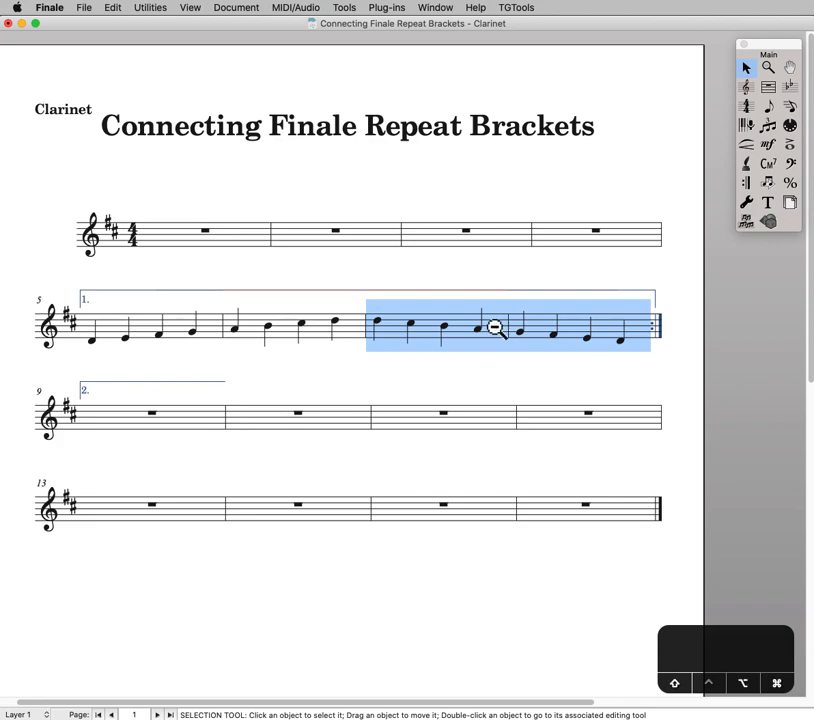
key(Down)
Group measures 6–8 of the clarinet part on one system, leaving measure 5 alone above
click(507, 326)
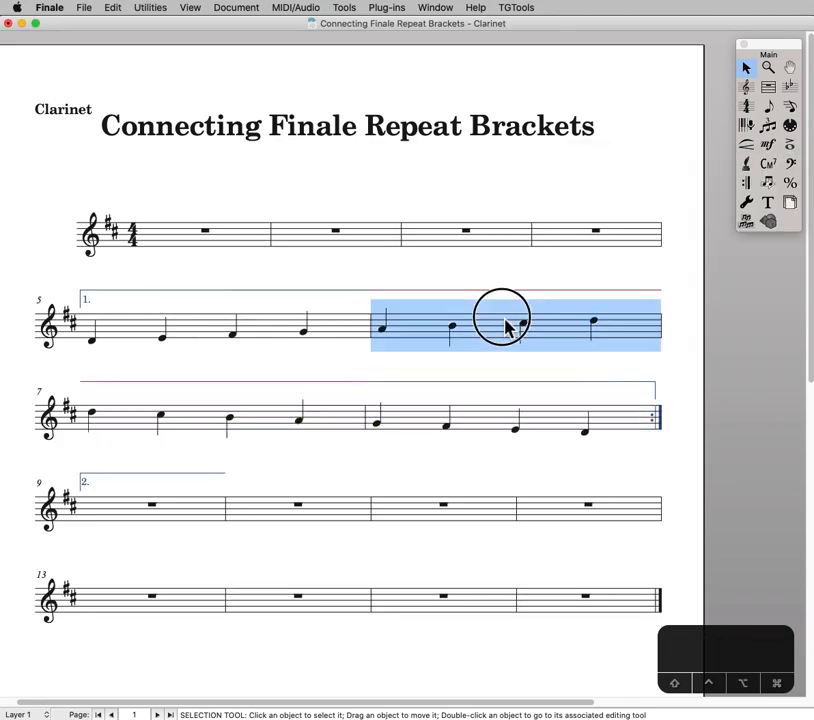
shift+click(532, 432)
key(super+m)
key(Return)
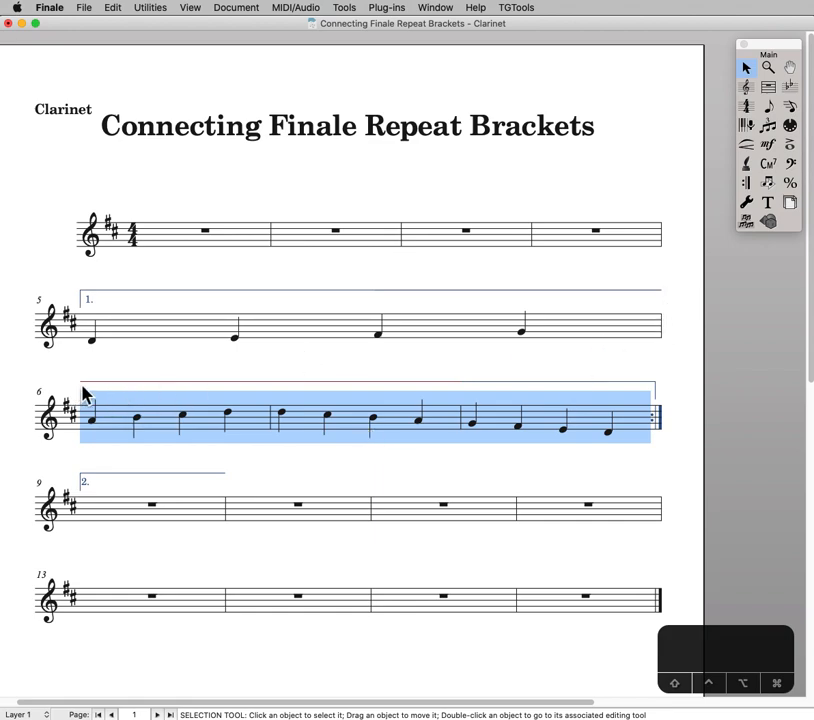
Fit measures 5–8 of the clarinet part back onto a single system
click(194, 363)
click(380, 423)
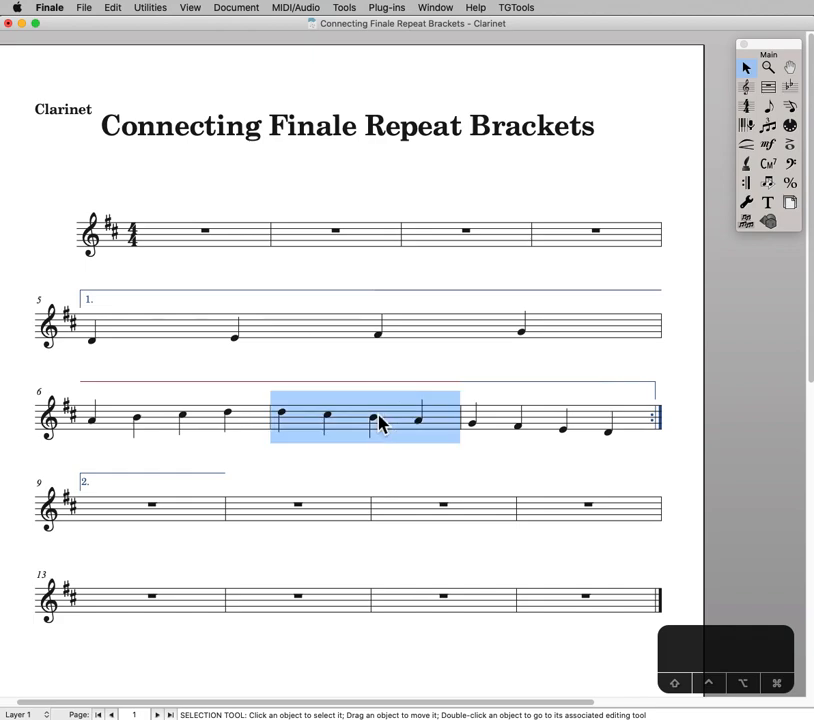
click(485, 428)
shift+click(469, 336)
key(alt+shift+super+k)
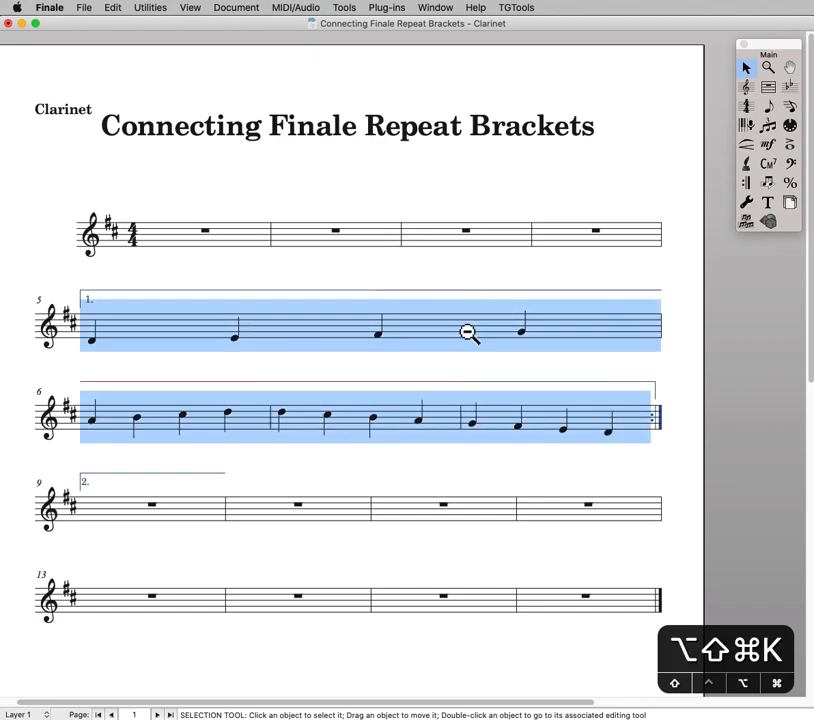
key(Return)
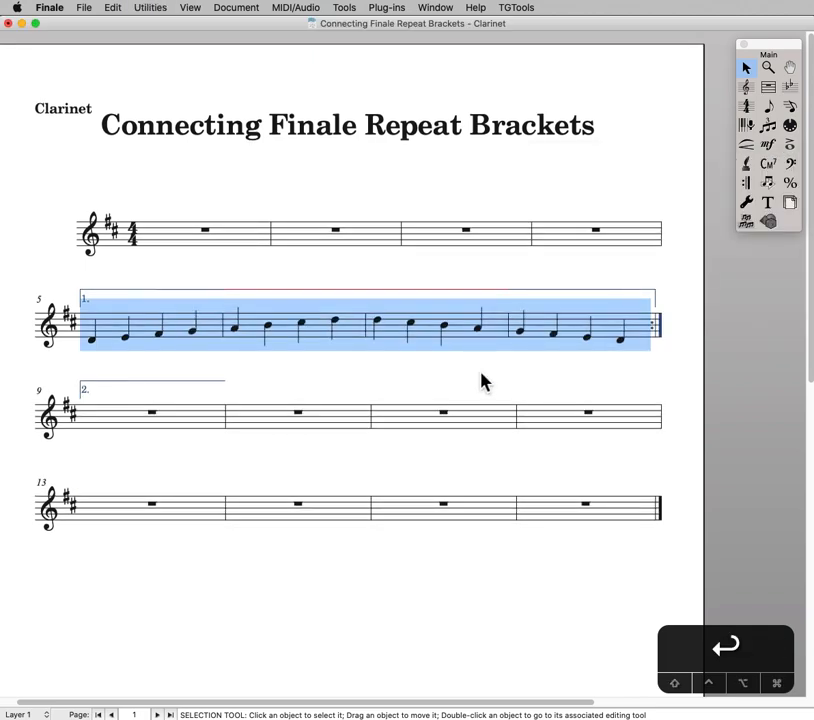
Check the first-ending bracket in the cello and piano parts, and return to the full score
key(alt+super+period)
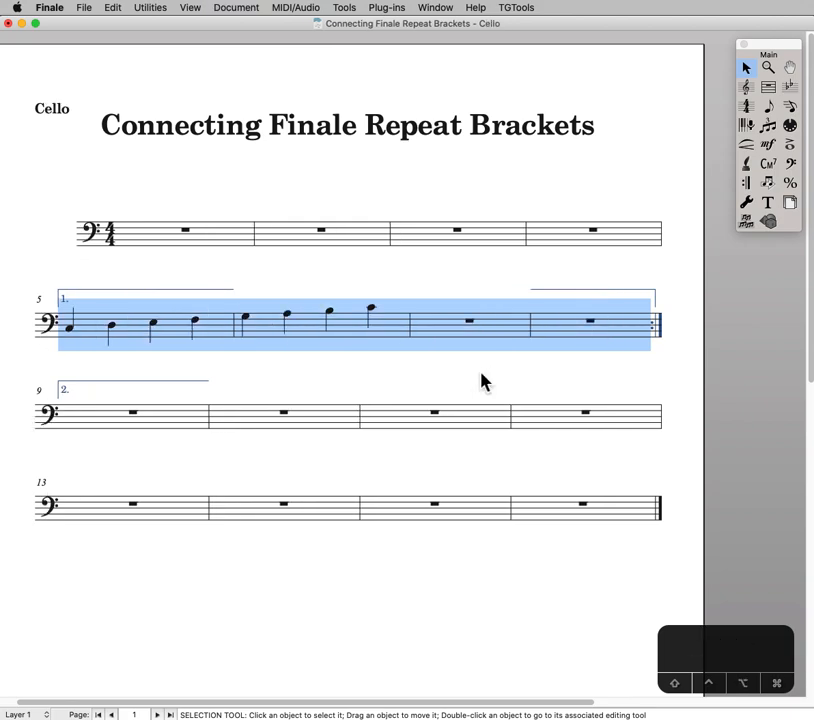
key(alt+super+period)
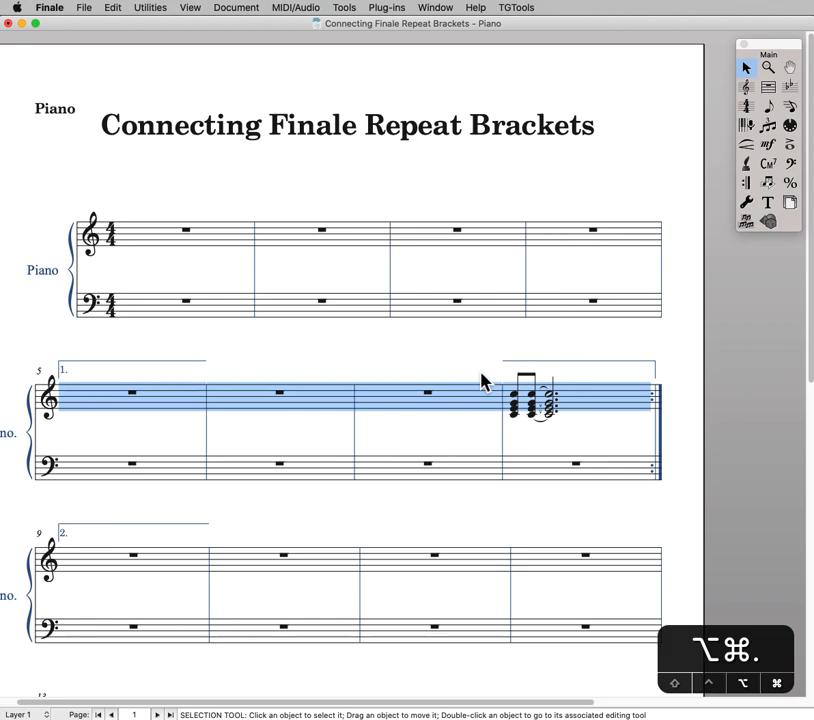
key(alt+super+period)
key(super+2)
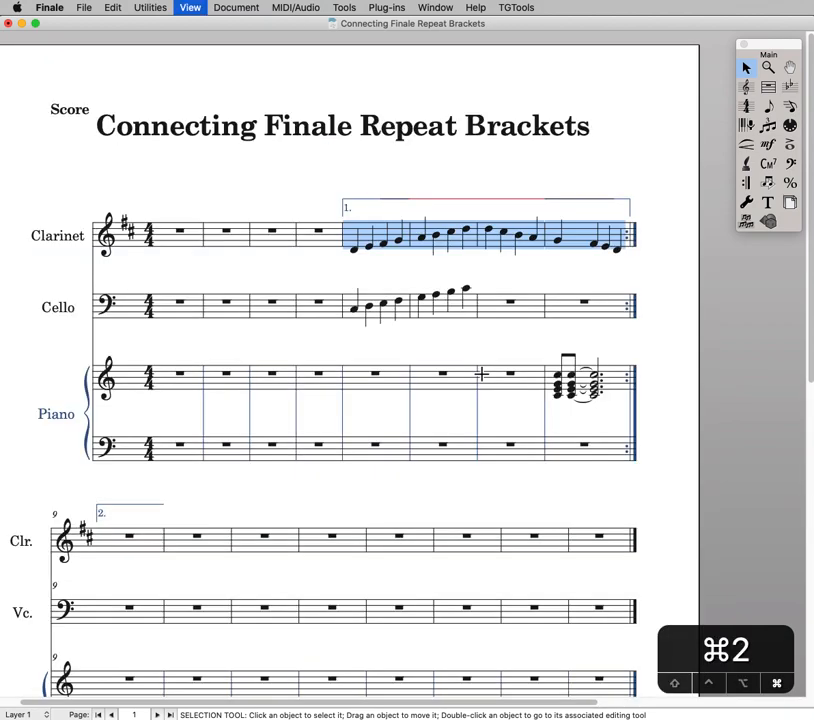
Select clarinet measures 5–8 and set the edit filter to include only Smart Shapes (Assigned to Beats)
click(487, 282)
drag(388, 249, 584, 247)
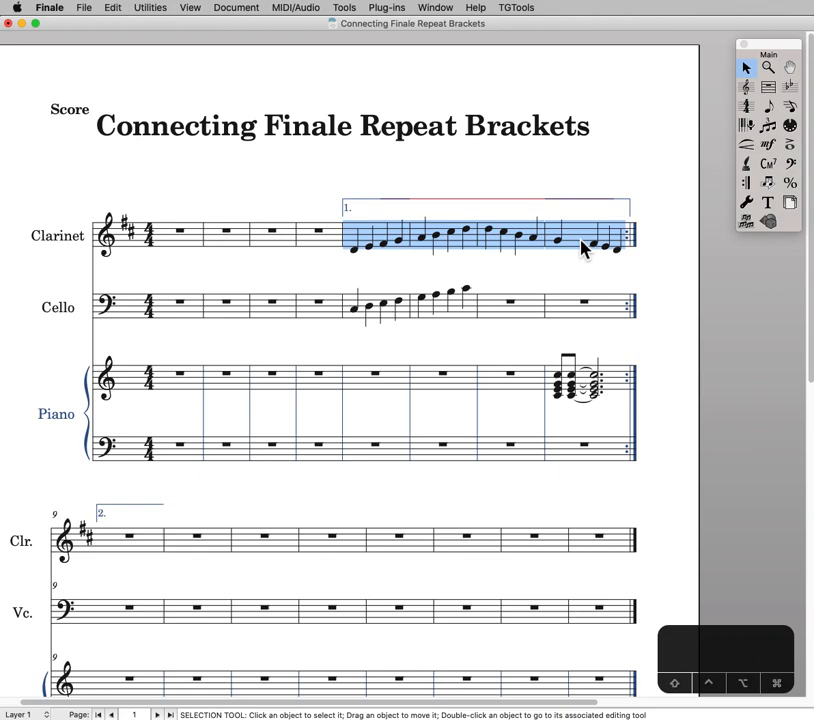
click(113, 7)
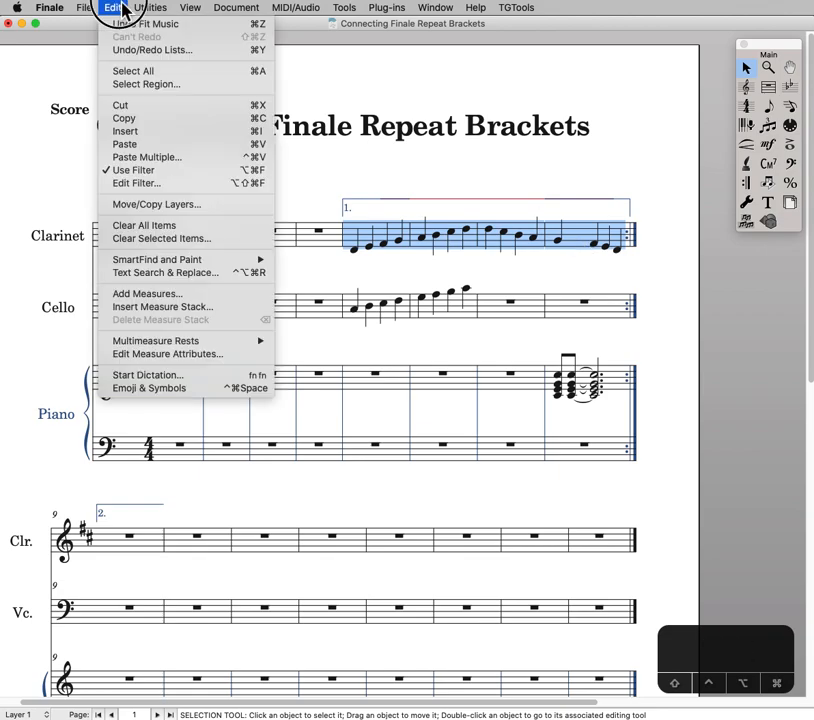
click(175, 184)
drag(695, 126, 572, 125)
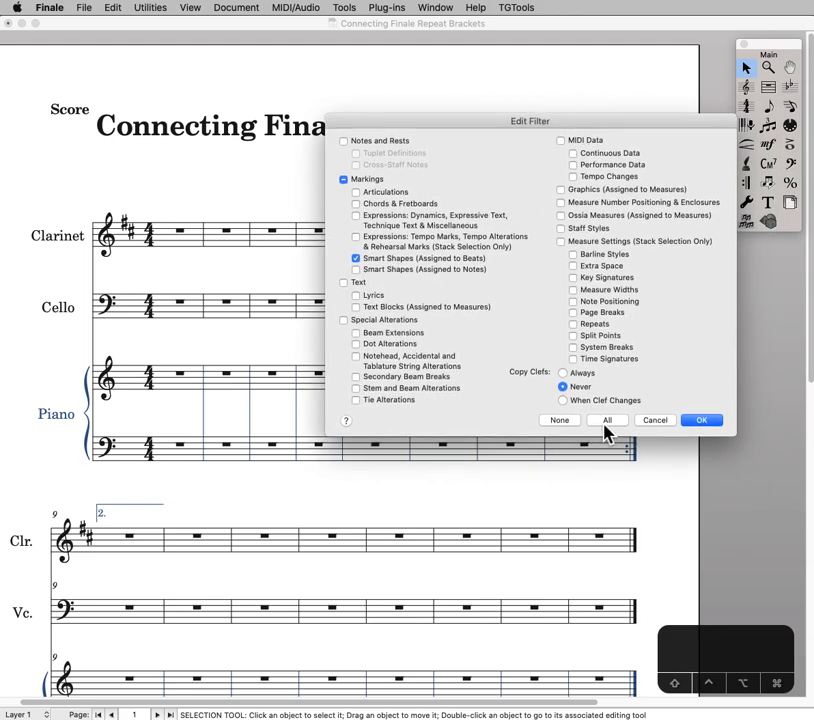
click(607, 424)
click(559, 422)
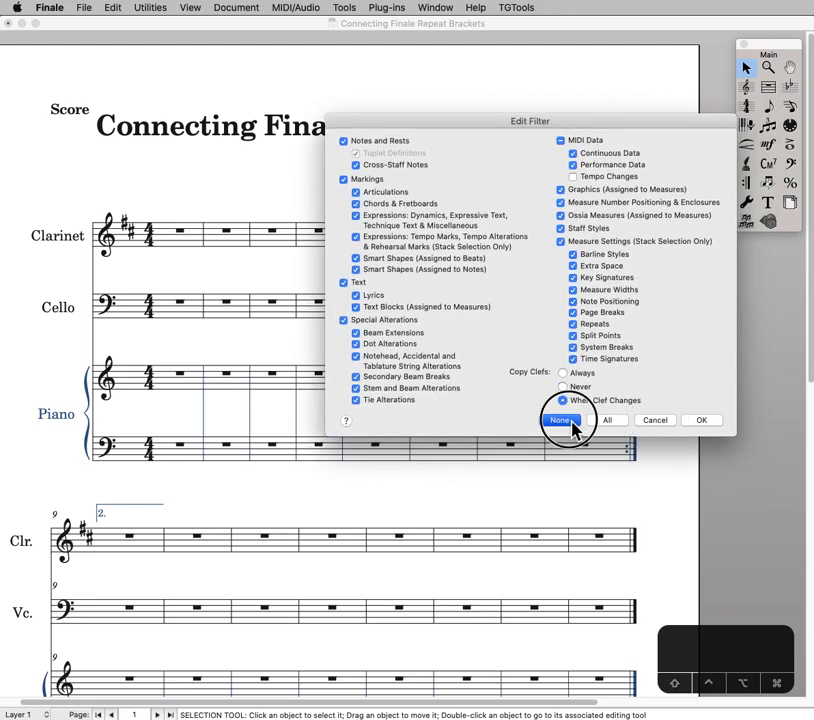
click(377, 262)
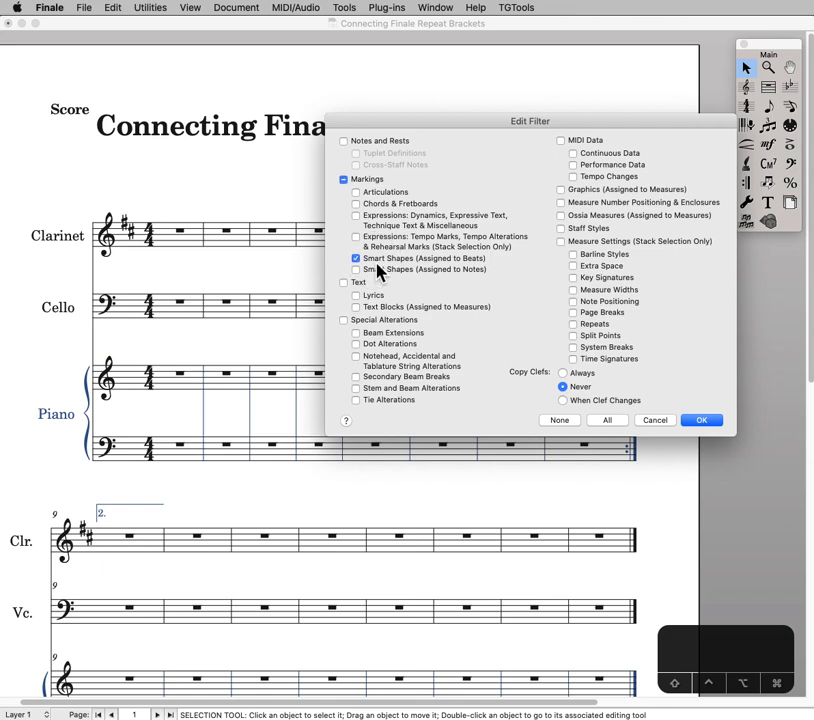
click(700, 421)
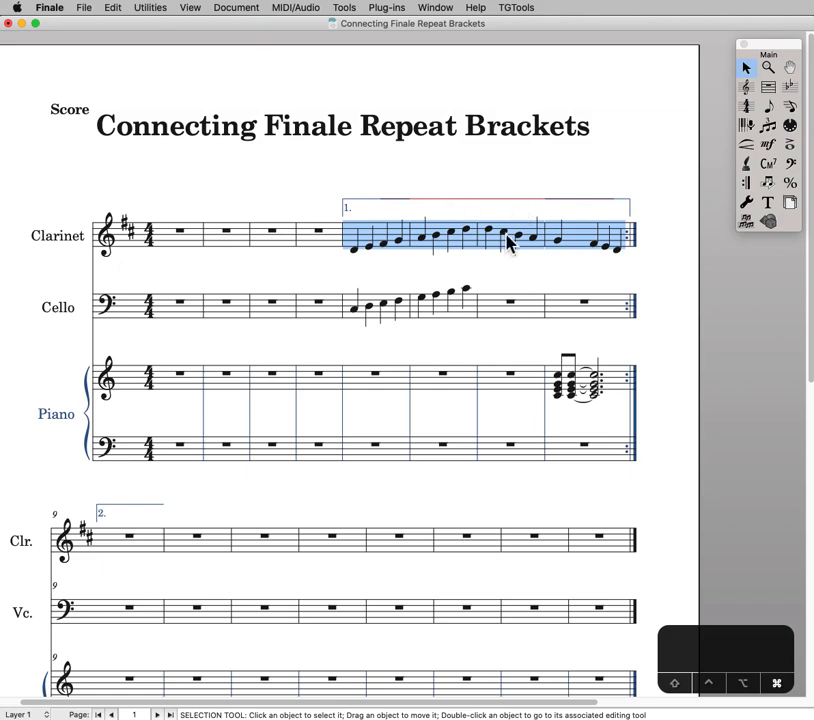
Copy the first-ending bracket line from the clarinet to the cello staff and the piano's treble staff, starting at measure 5
key(super+c)
click(395, 310)
key(super+v)
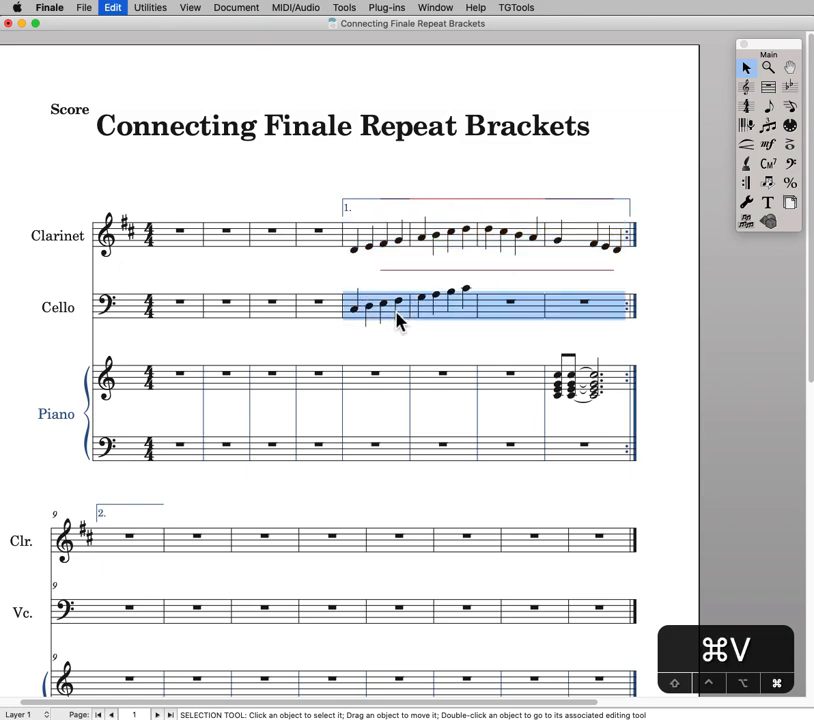
click(388, 385)
key(super+v)
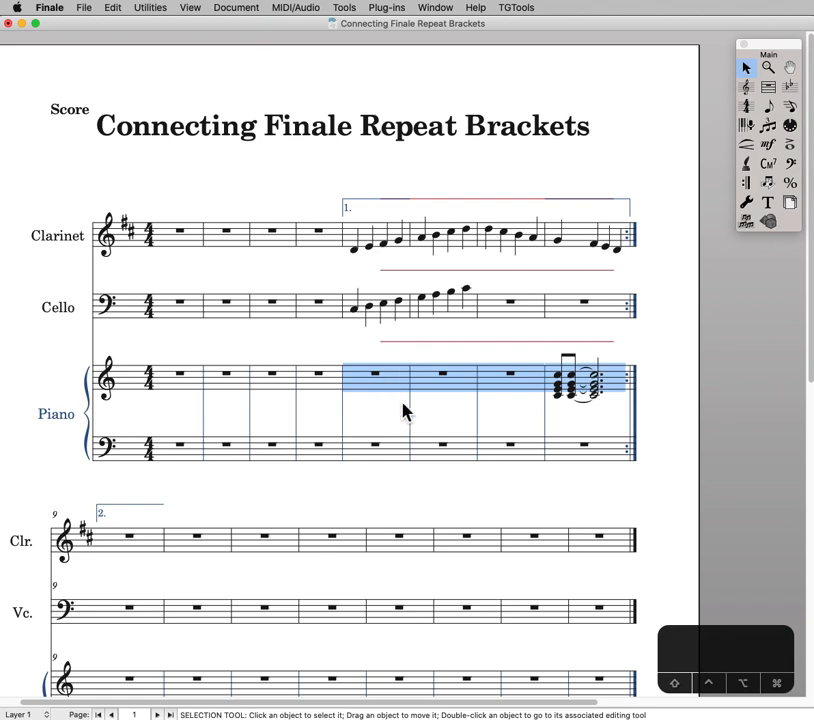
Examine the Show On staff options of the first-ending bracket, including Staff List, without applying any change
double_click(347, 210)
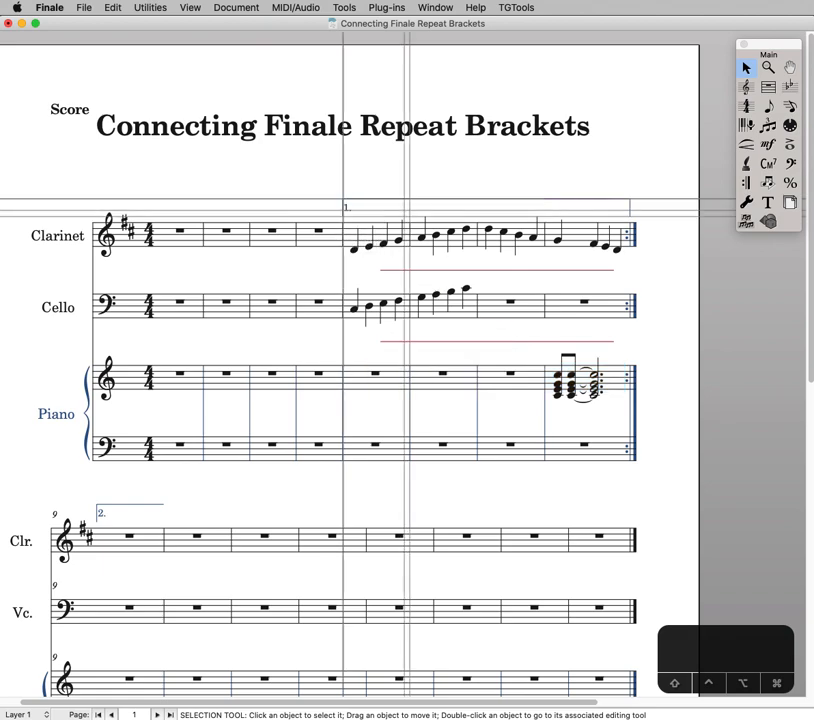
right_click(347, 218)
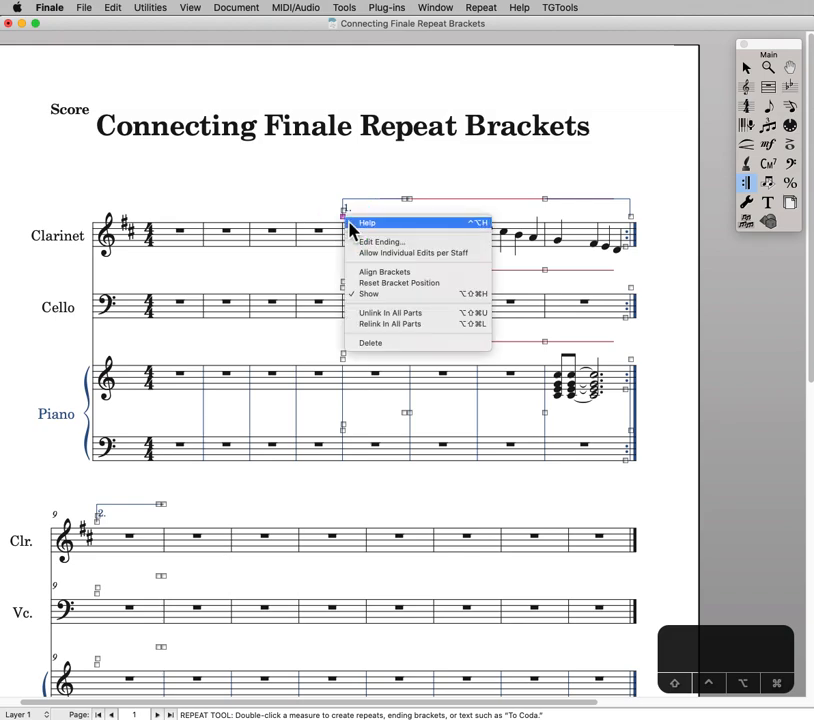
click(370, 244)
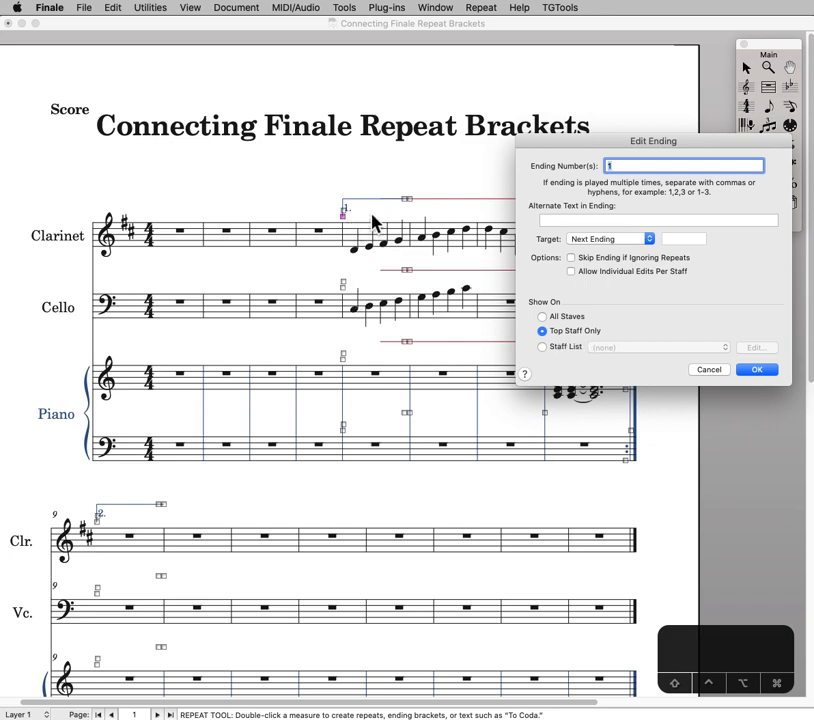
click(576, 349)
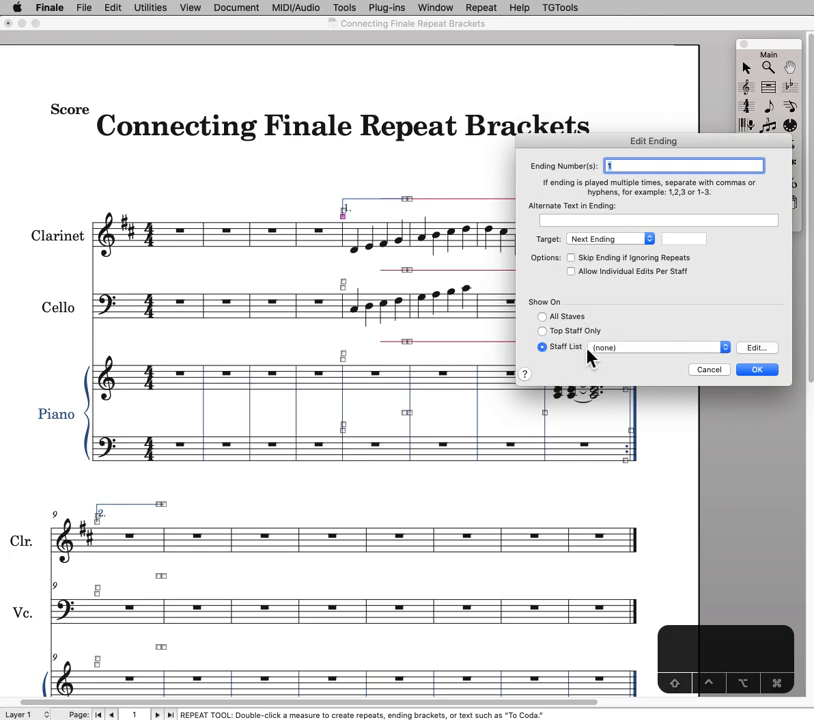
click(572, 335)
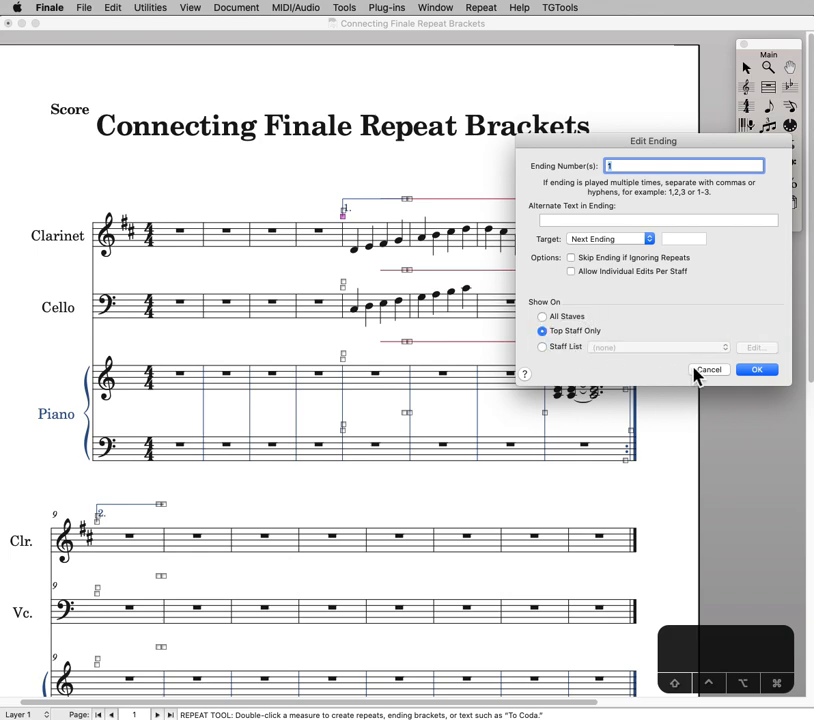
click(708, 370)
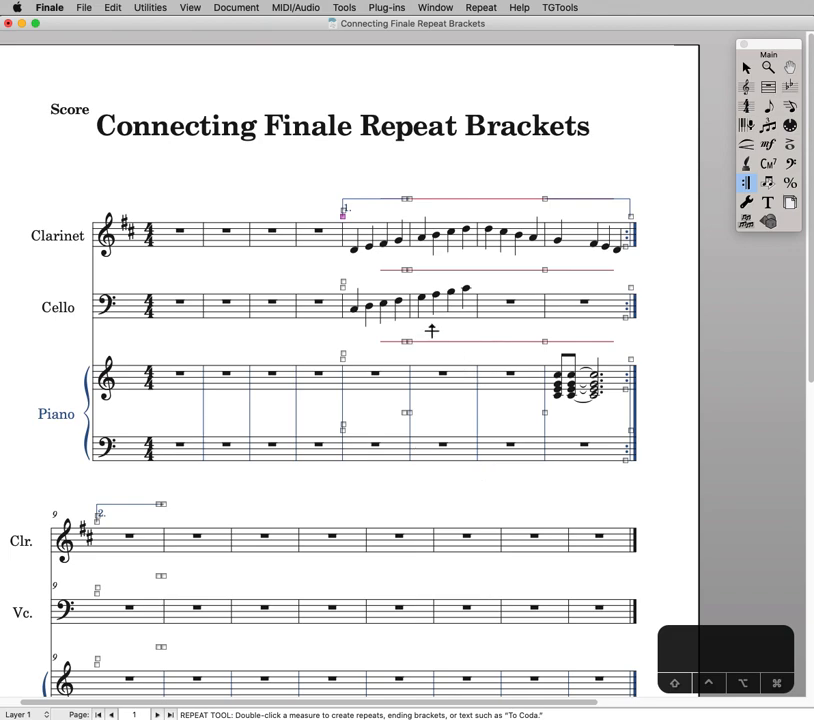
Check the first-ending bracket in the clarinet, cello and piano parts, and return to the full score with the Selection Tool
key(super+alt+grave)
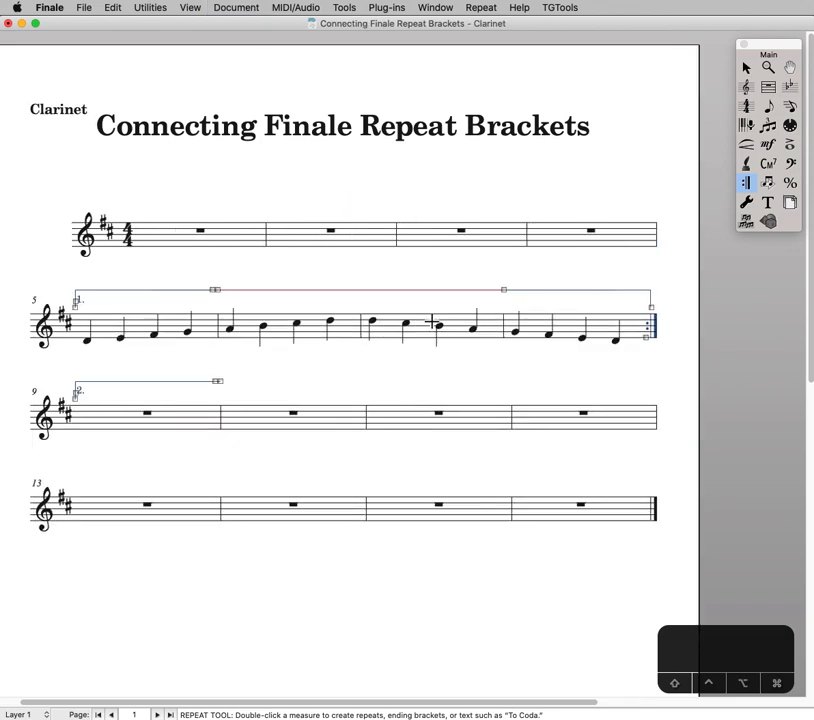
key(super+alt+grave)
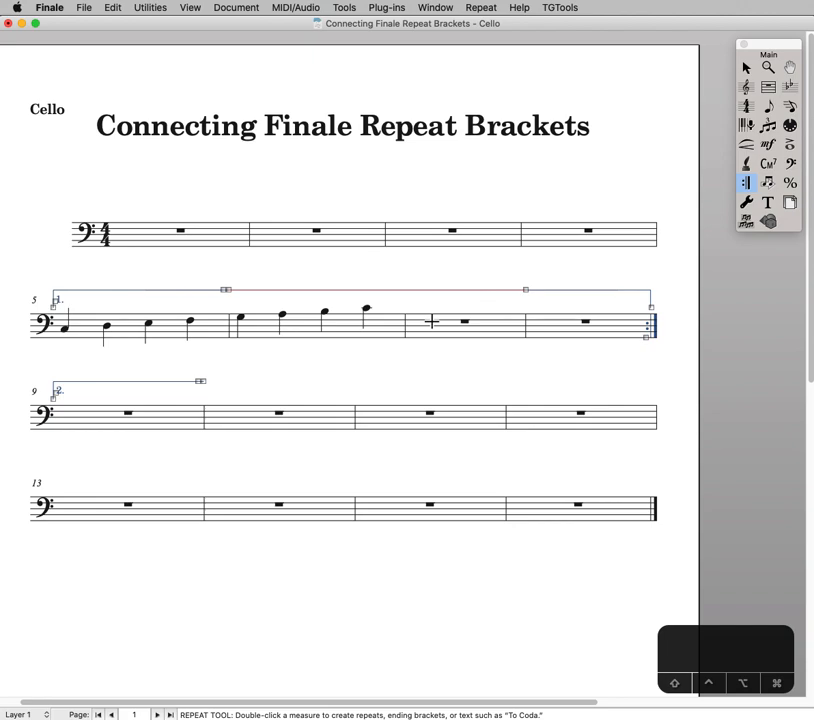
key(super+alt+grave)
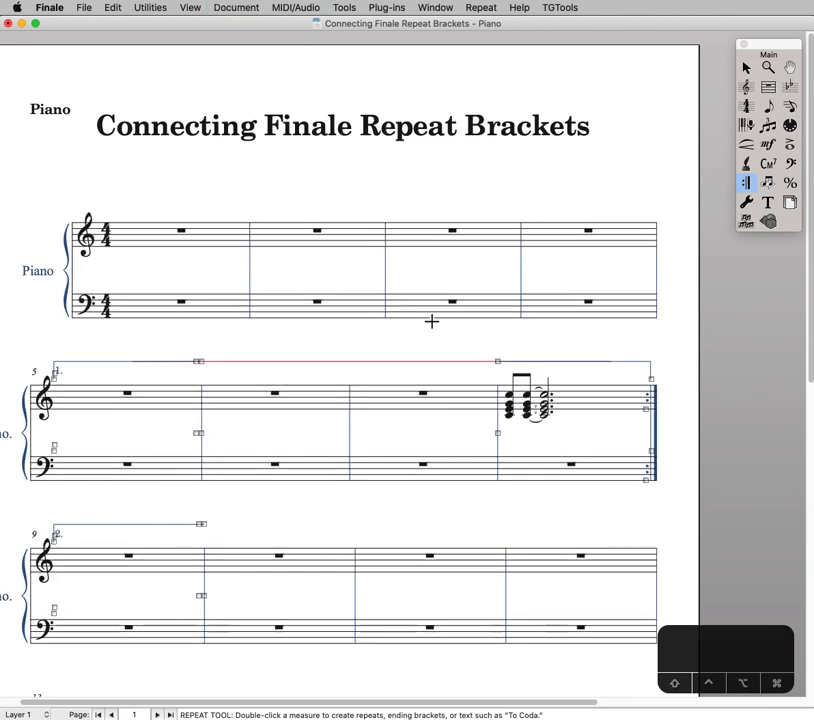
key(super+alt+grave)
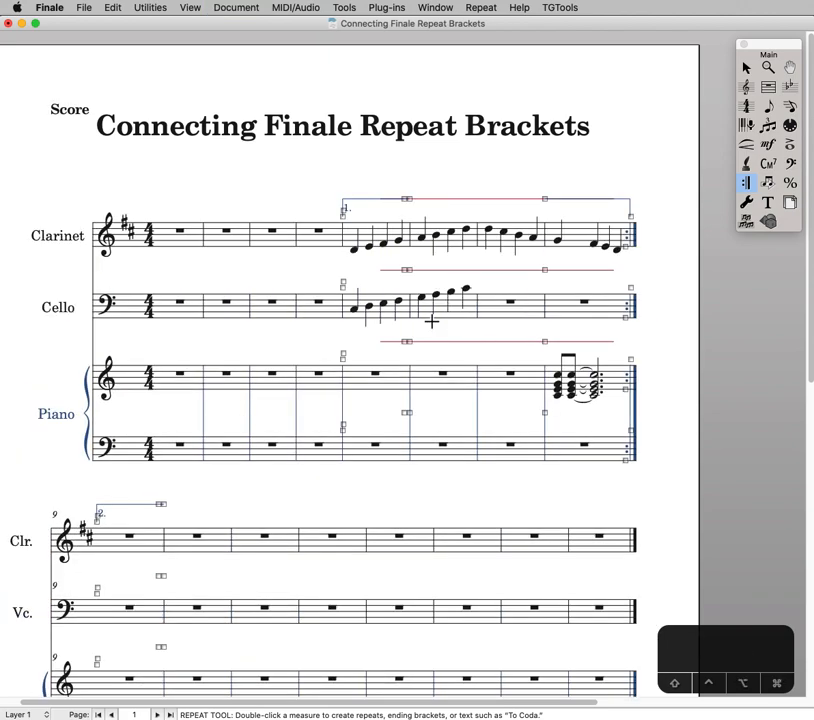
key(Escape)
key(Escape)
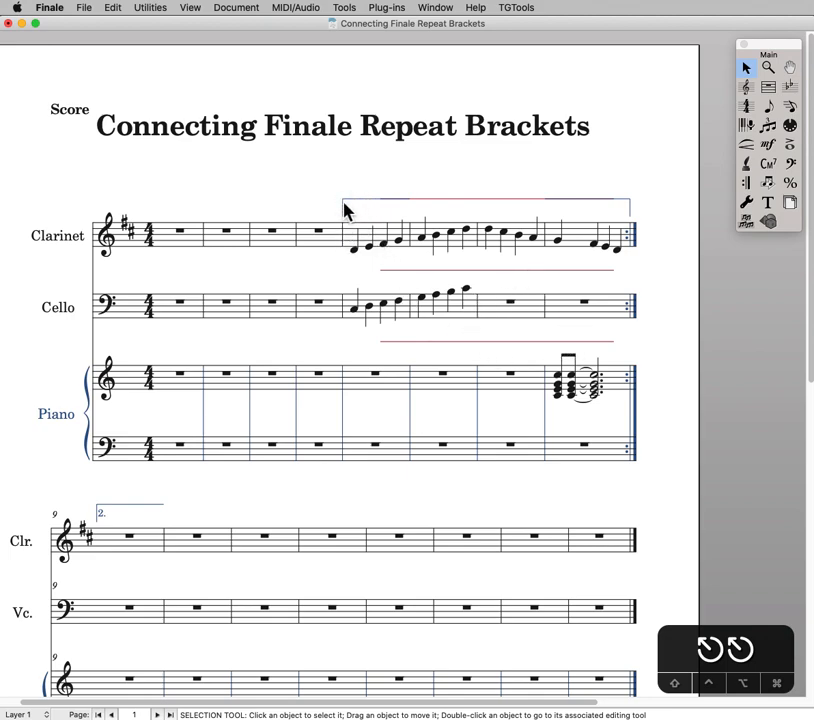
Unlink the copied cello and piano bracket lines in all parts
double_click(497, 272)
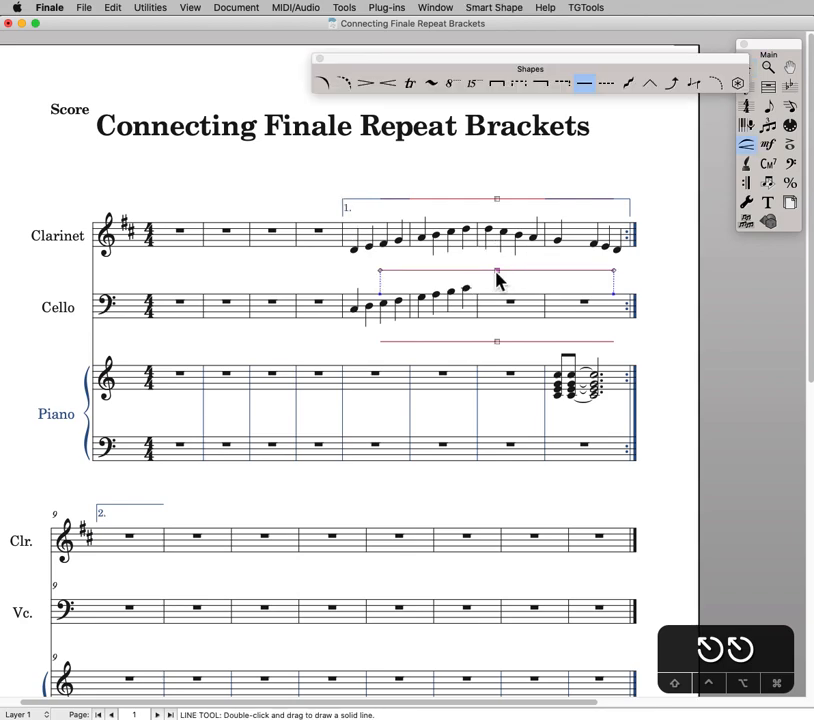
drag(503, 338, 503, 343)
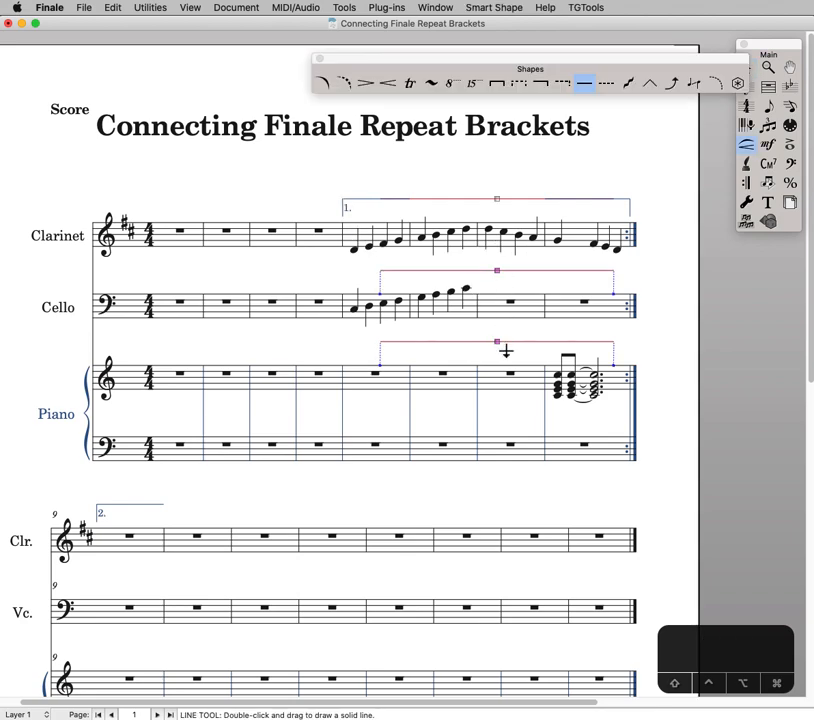
right_click(500, 341)
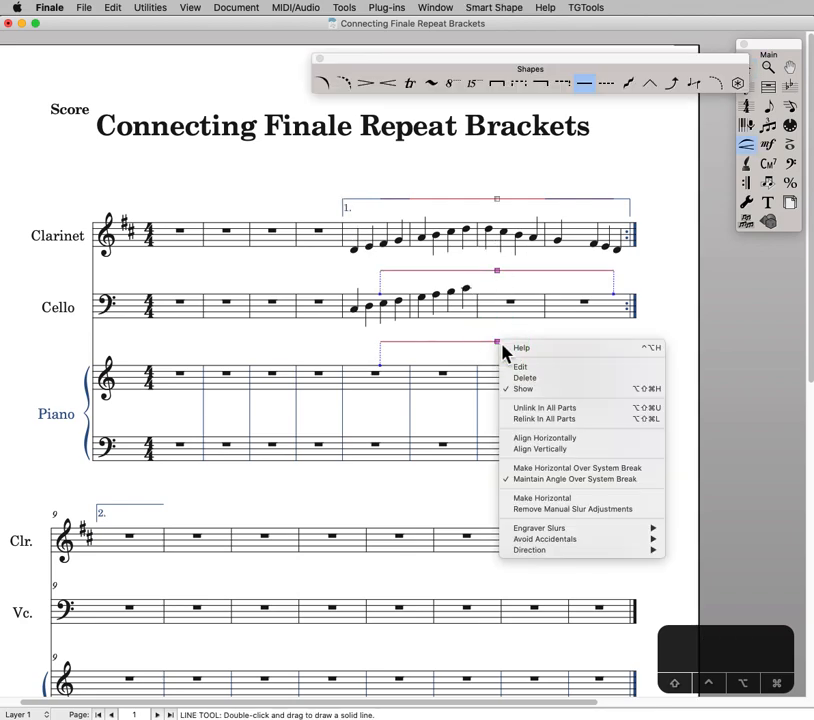
click(549, 410)
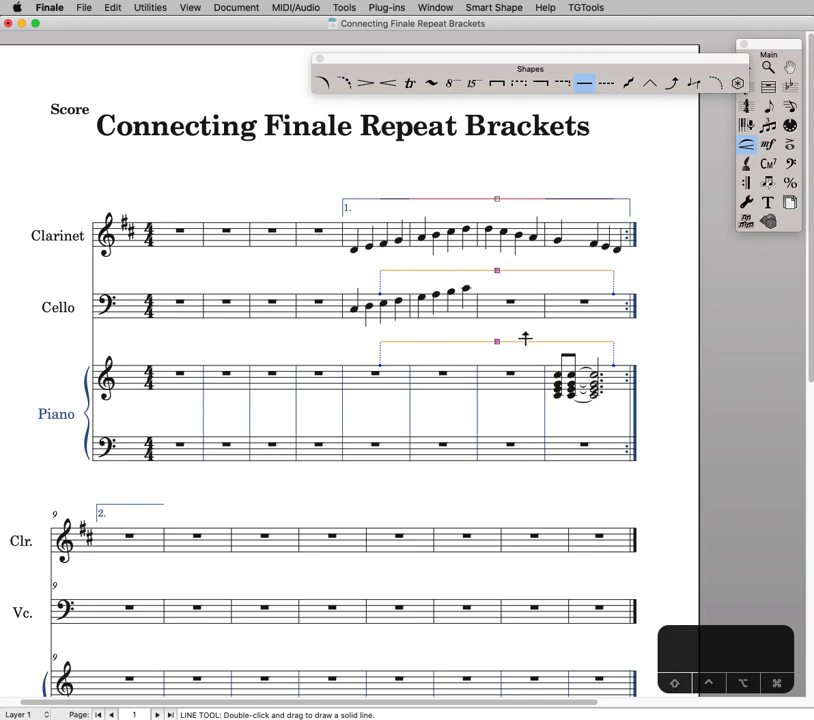
Try hiding the unlinked cello and piano bracket lines in the score, and undo the change
right_click(499, 343)
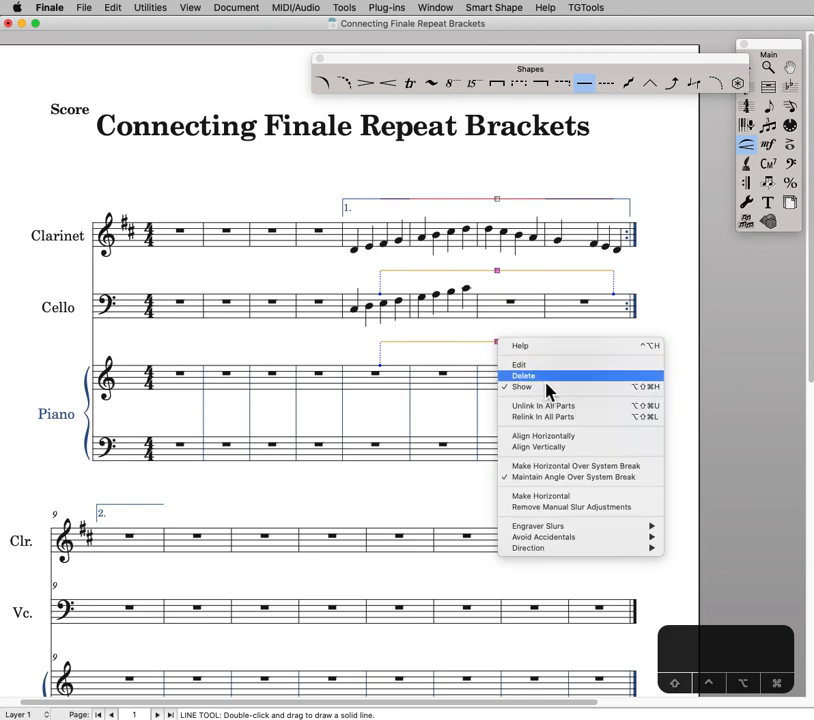
click(549, 391)
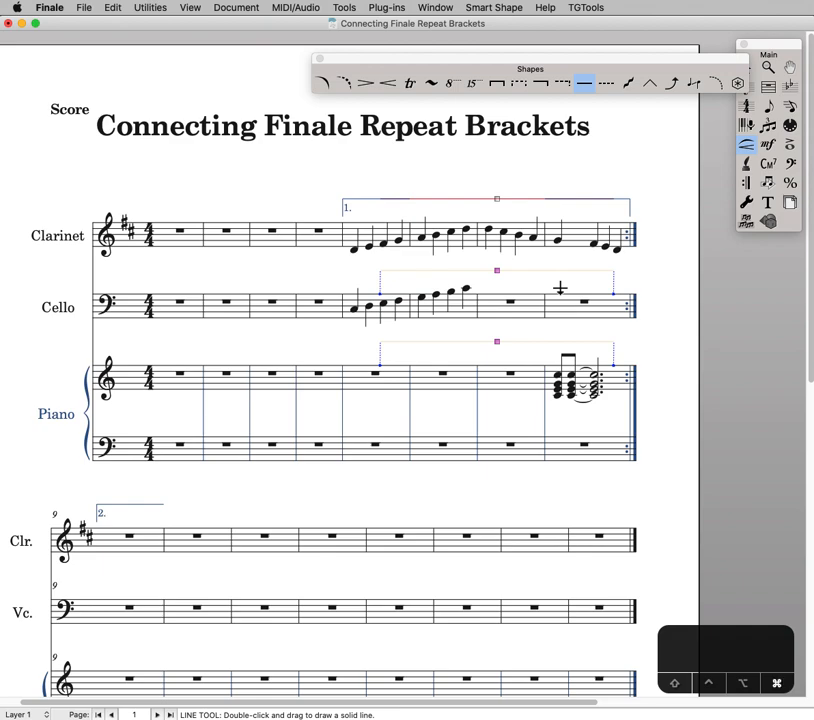
key(super+z)
click(562, 323)
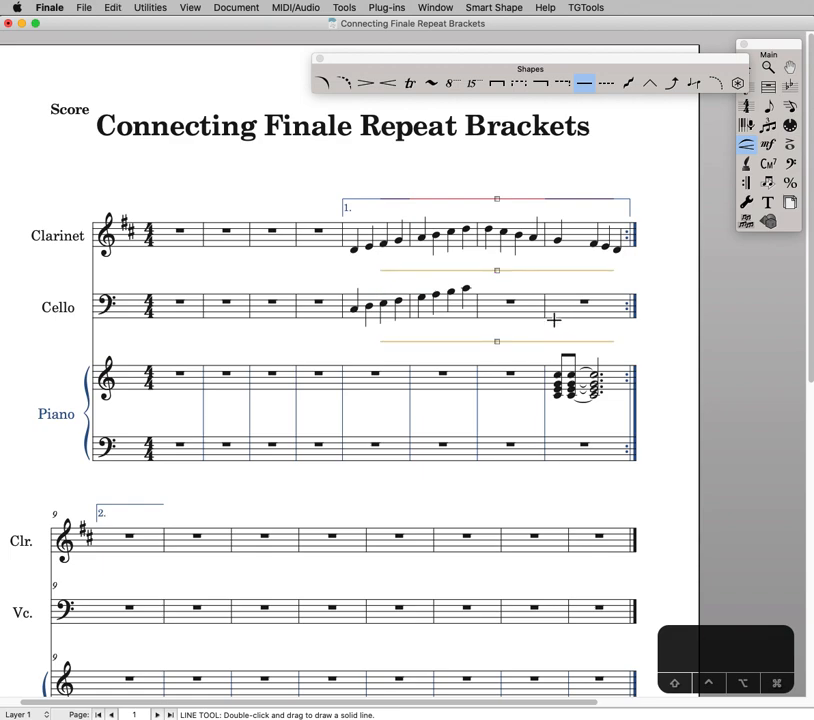
Move the cello and piano bracket lines in the score far below the bottom of the page
alt+super+click(518, 311)
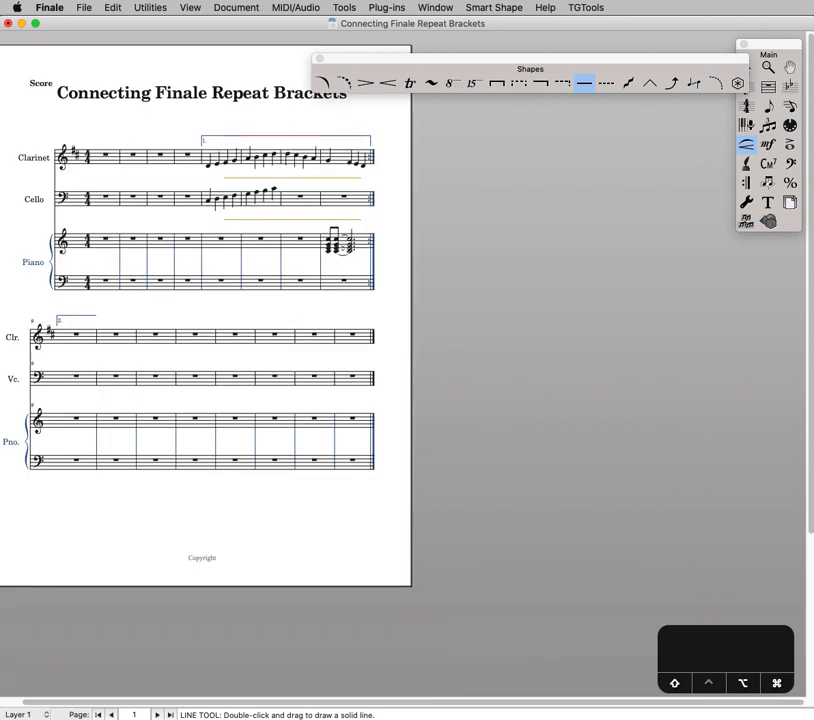
alt+shift+super+click(518, 310)
alt+shift+super+click(518, 310)
alt+shift+super+click(518, 310)
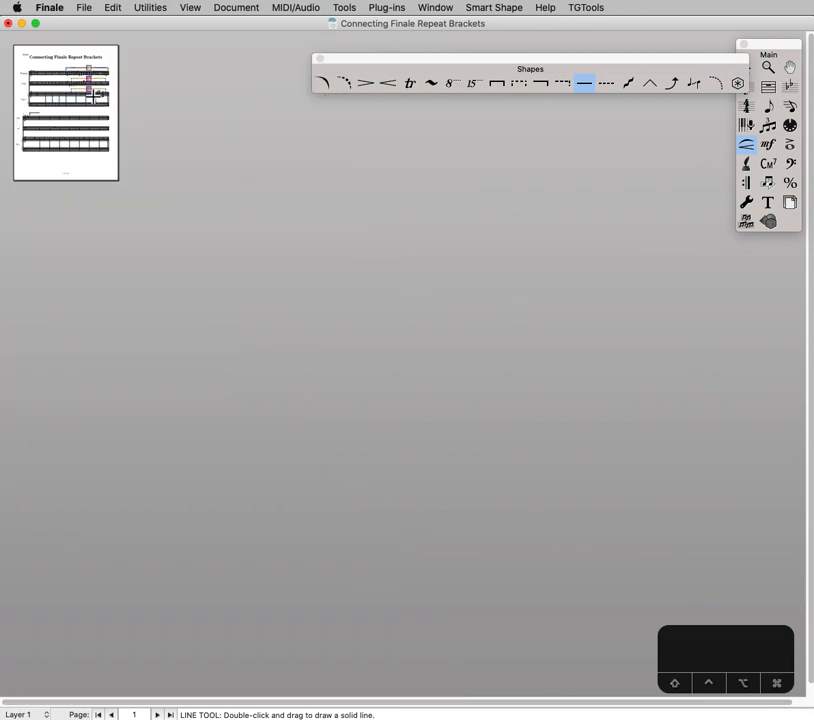
drag(94, 94, 89, 685)
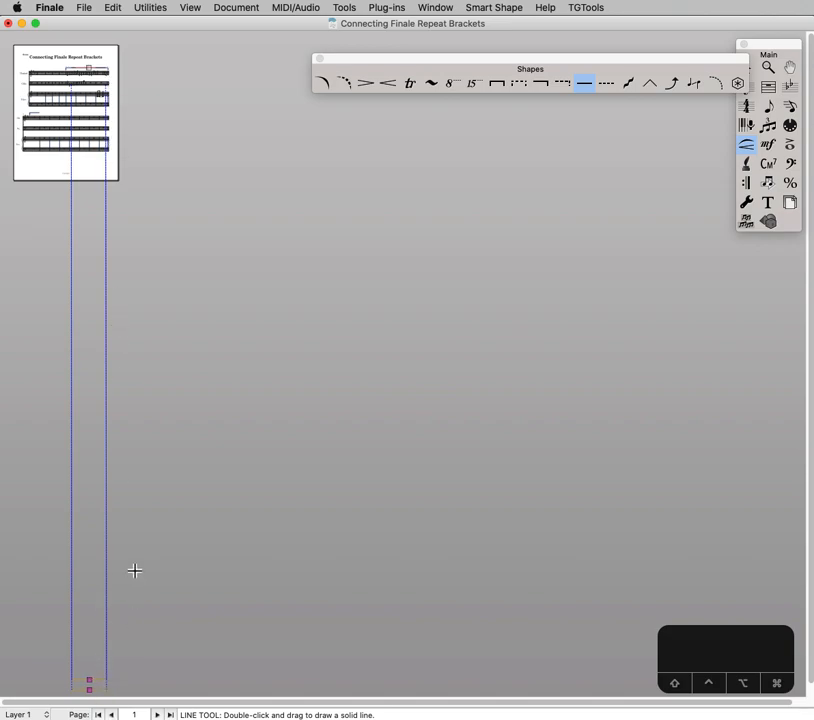
key(super+2)
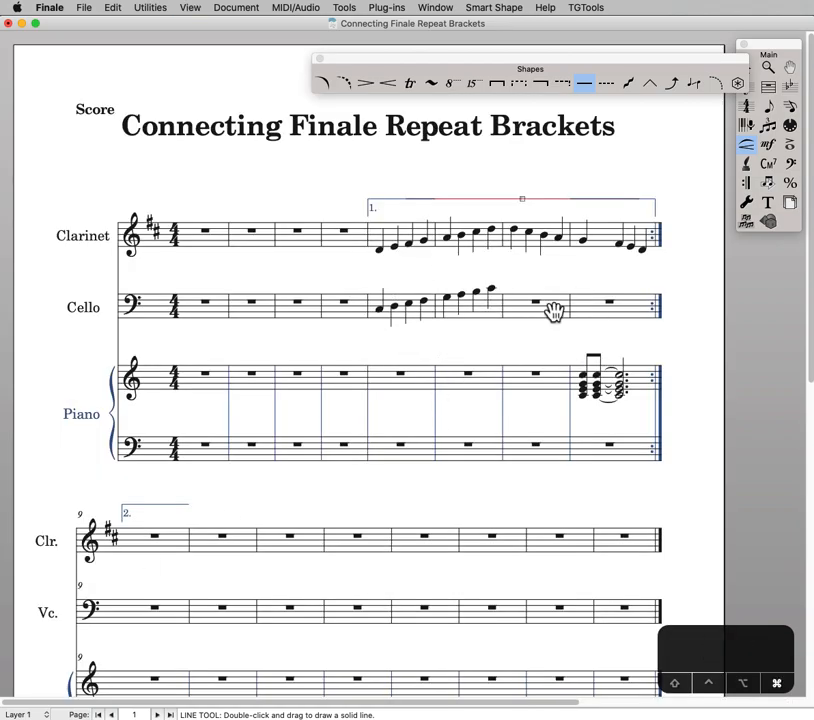
Check the first-ending bracket line in the linked parts, and display the cello part
key(alt+super+period)
key(alt+super+period)
key(alt+super+period)
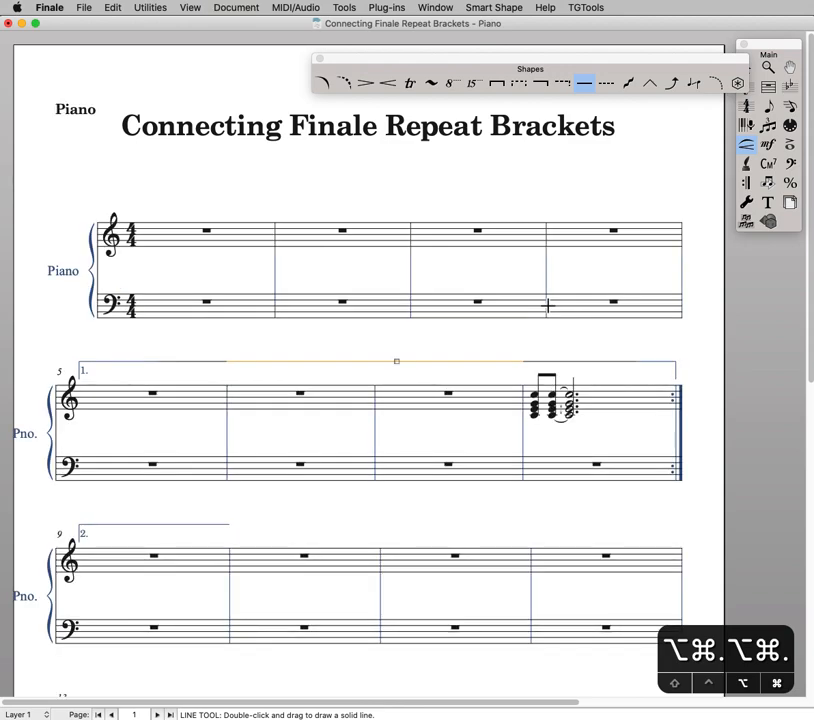
key(alt+super+period)
key(alt+super+comma)
key(alt+super+comma)
Move measures 7–8 of the cello part down to the next system
key(Escape)
key(Escape)
click(487, 336)
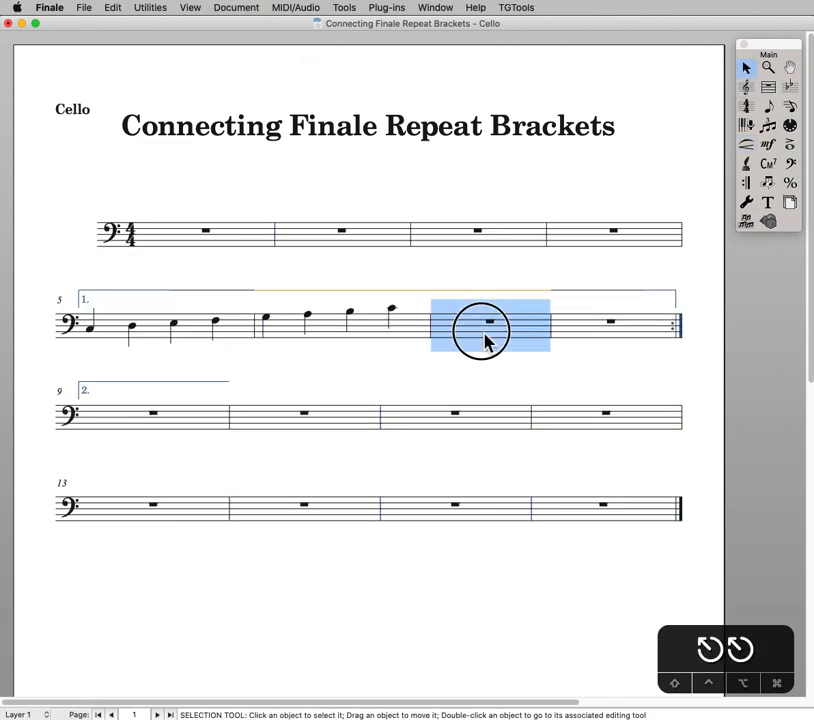
shift+click(614, 338)
key(Down)
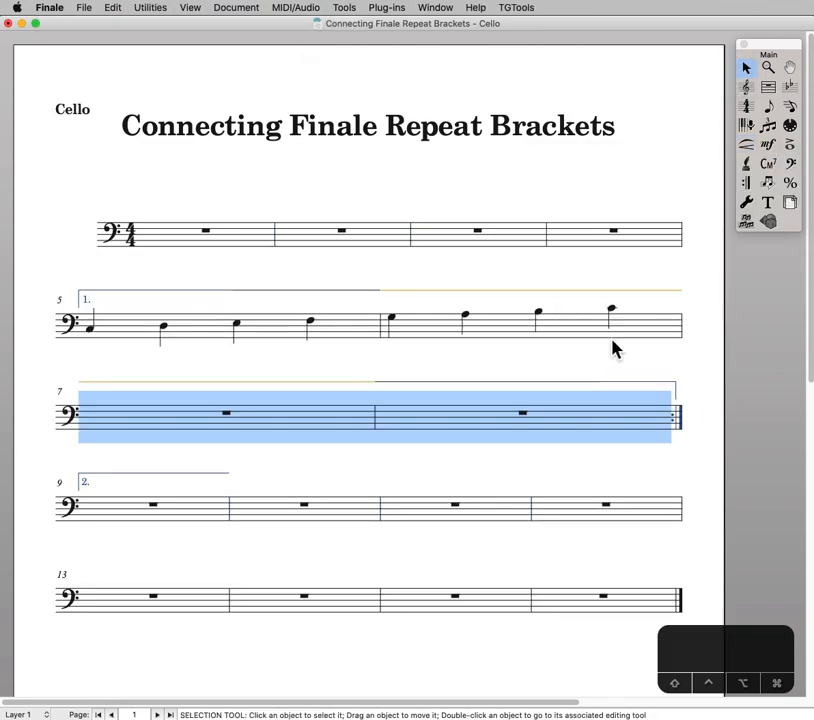
Turn off Color Unlinked Items and Use Score Colors in the display color preferences, and select measure 8 of the cello part
key(ctrl+alt+shift+c)
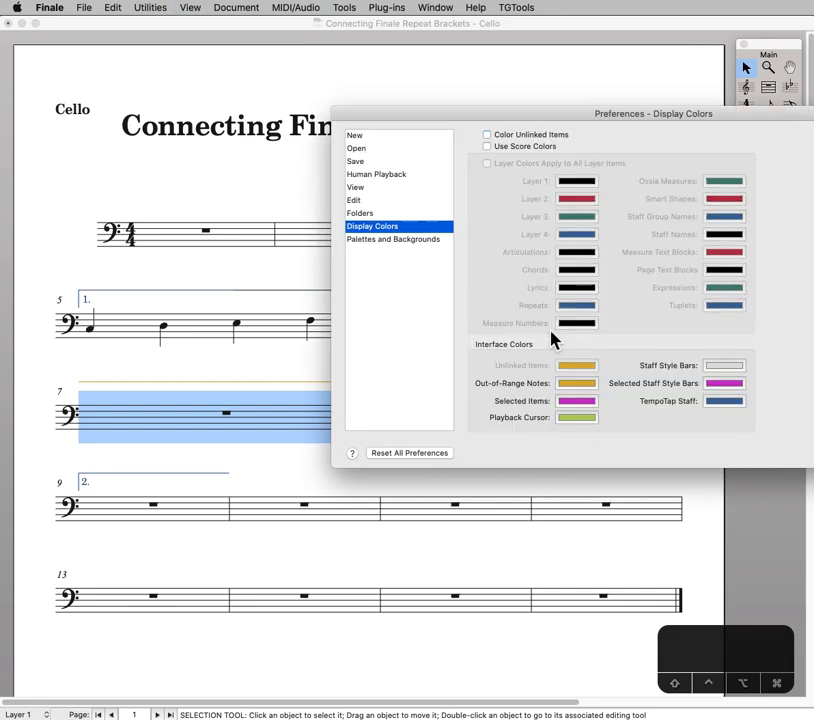
click(544, 368)
click(554, 421)
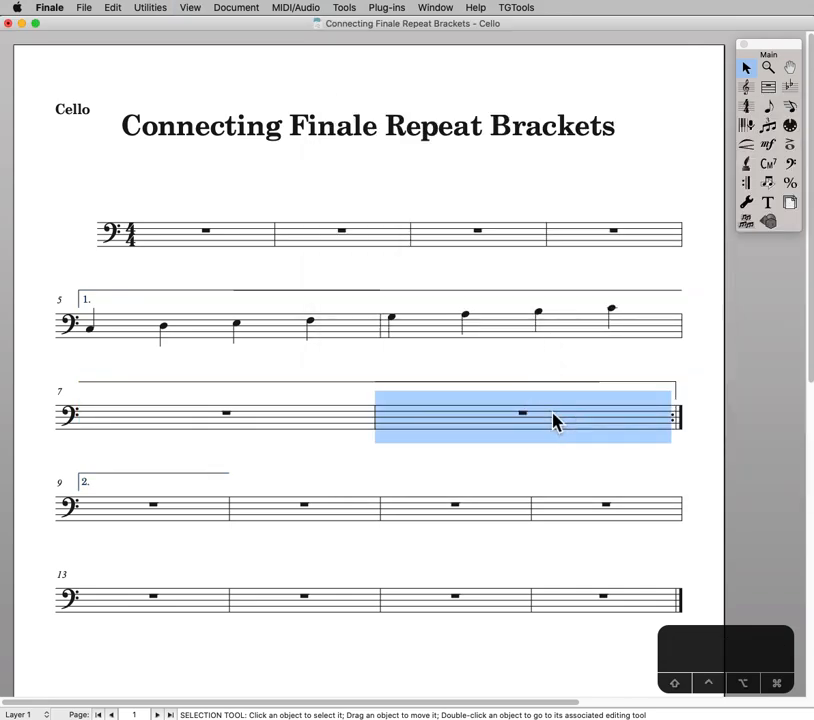
Move measures 6–8 of the cello part down to the next system, and bring measures 6 and 7 back up beside measure 5
shift+click(458, 323)
key(alt+Down)
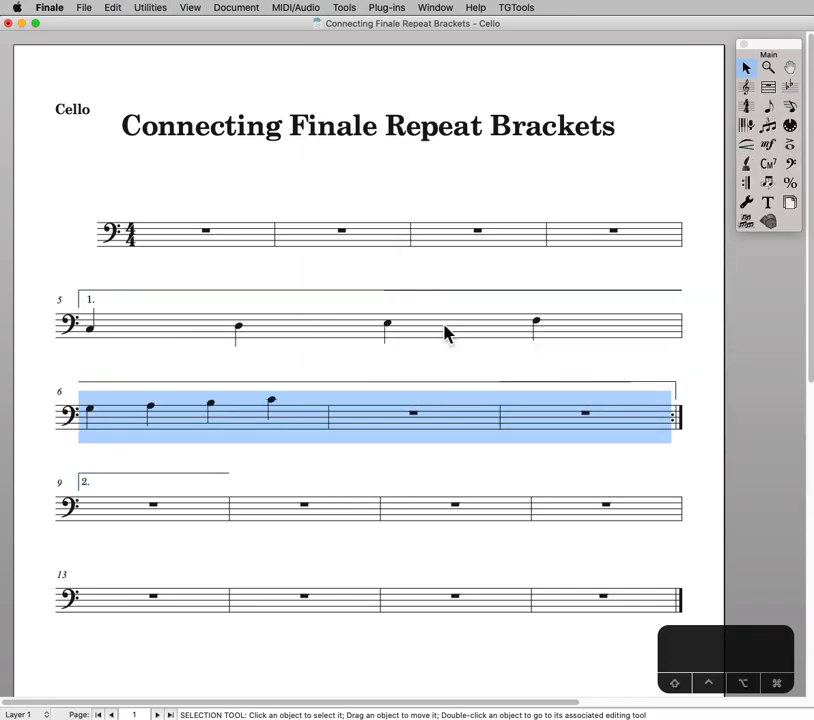
click(345, 332)
shift+click(408, 417)
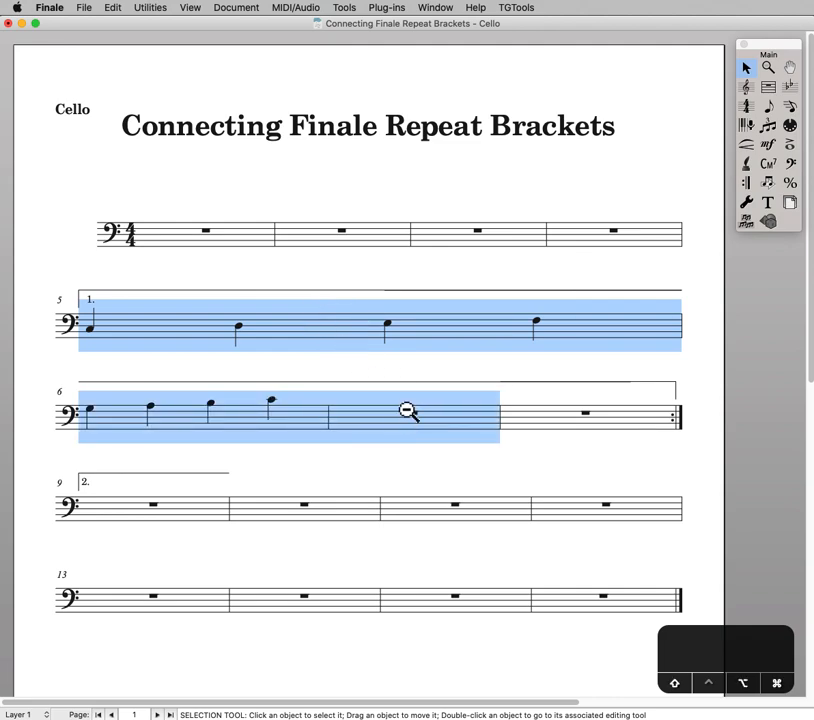
key(alt+Up)
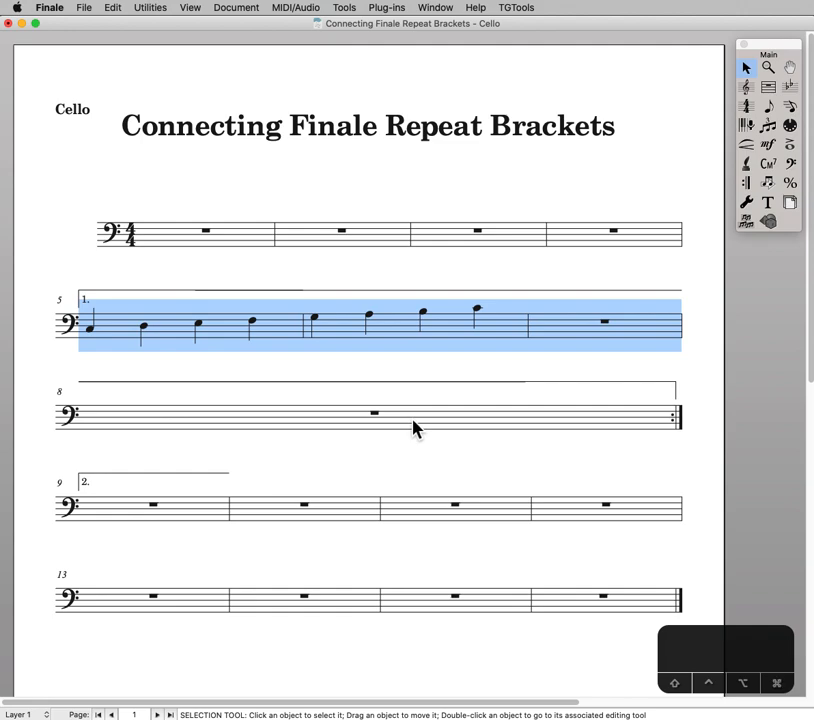
Create multimeasure rests throughout the cello part and move the two-bar rest at measures 7–8 down to the next system
key(super+a)
key(super+m)
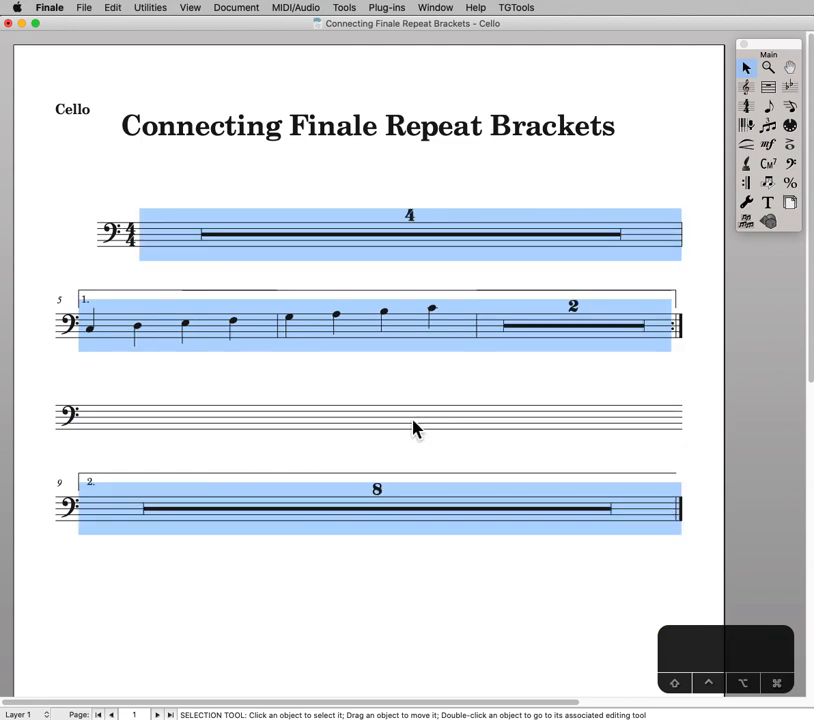
click(550, 322)
key(alt+Down)
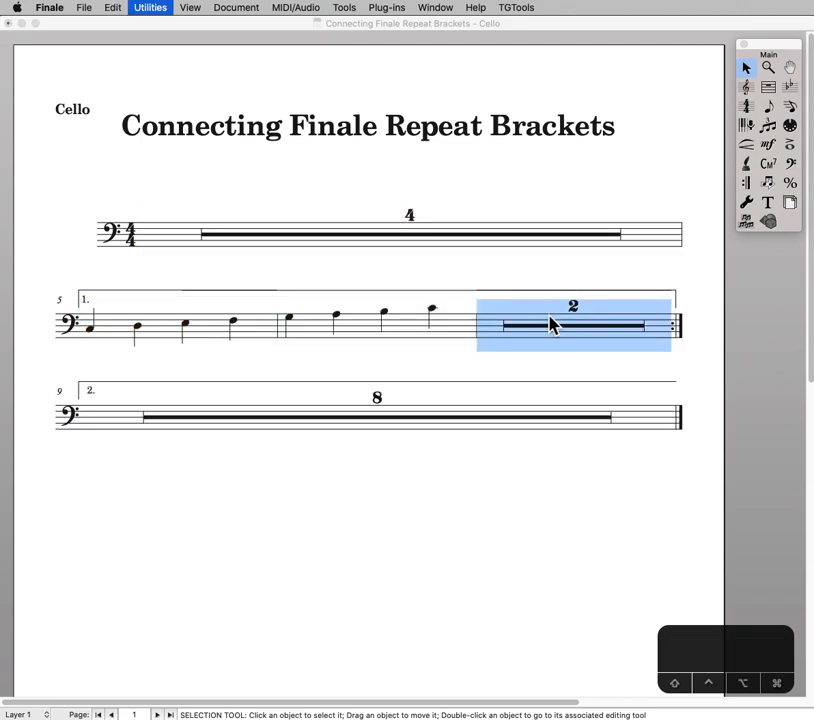
Select measures 6–8 of the cello part and display the piano part
click(543, 332)
shift+click(552, 429)
key(super+m)
key(Return)
key(alt+super+period)
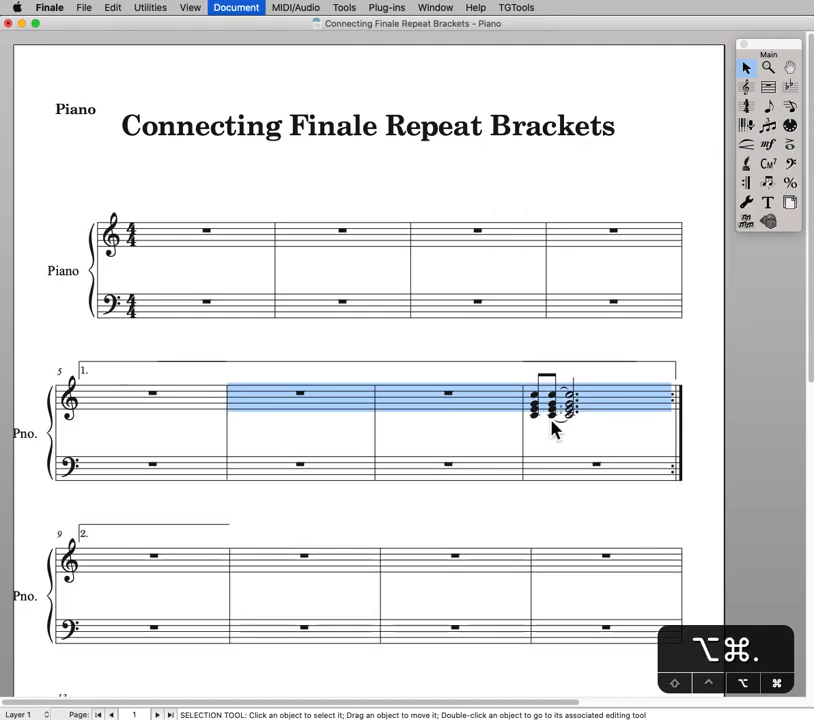
Move measure 8 of both piano staves down to the next system
click(551, 469)
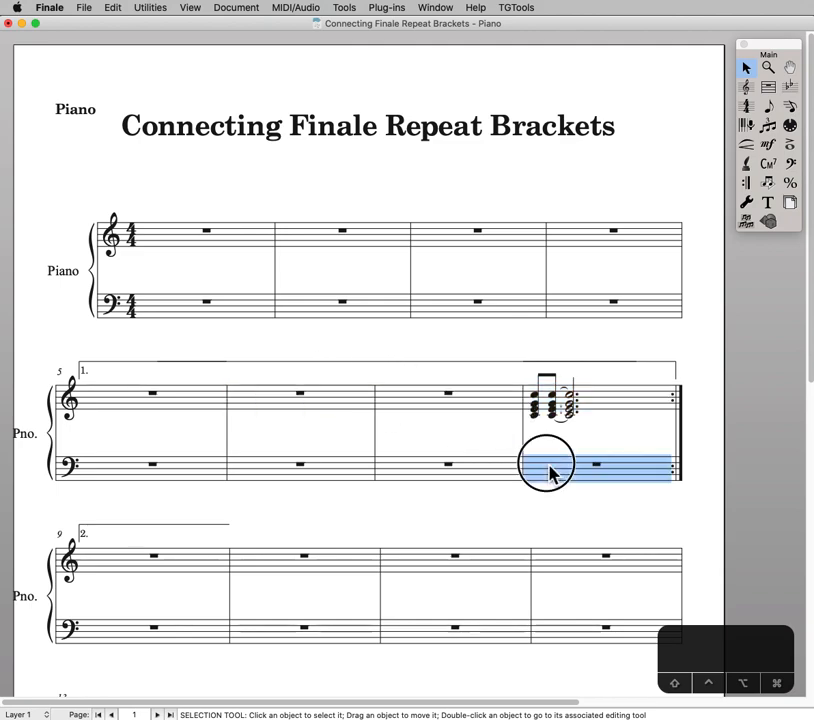
shift+click(563, 409)
key(Down)
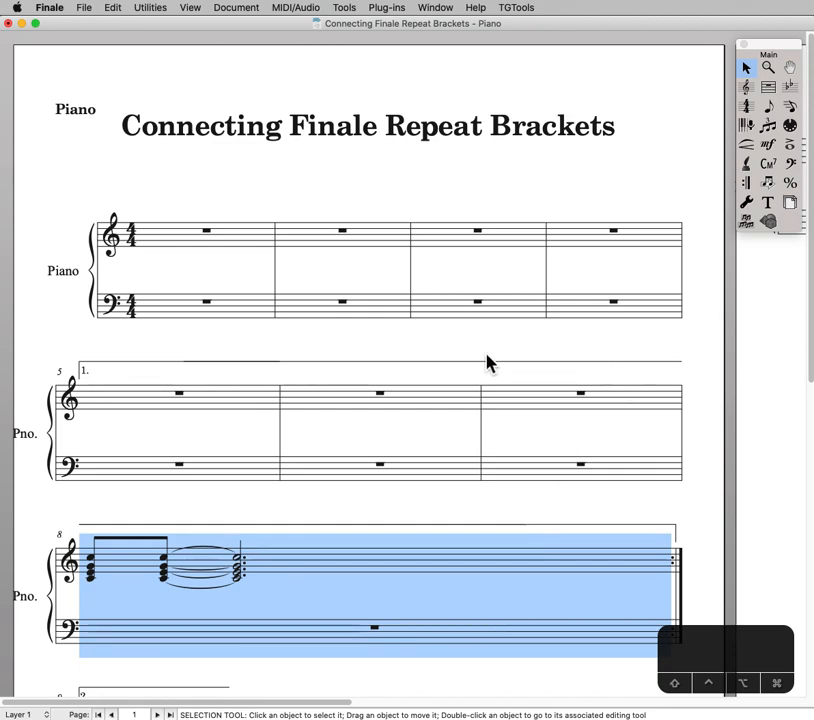
Create multimeasure rests throughout the piano part
key(super+a)
key(ctrl+r)
click(587, 574)
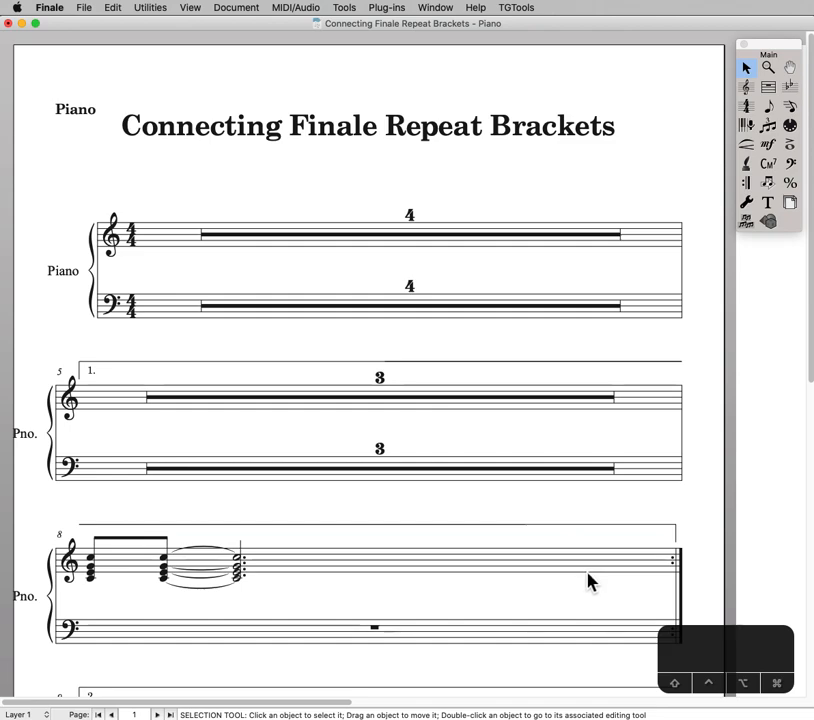
Move the three-bar rest at measures 5–7 of the piano part up to the first system and clear the selection
click(577, 470)
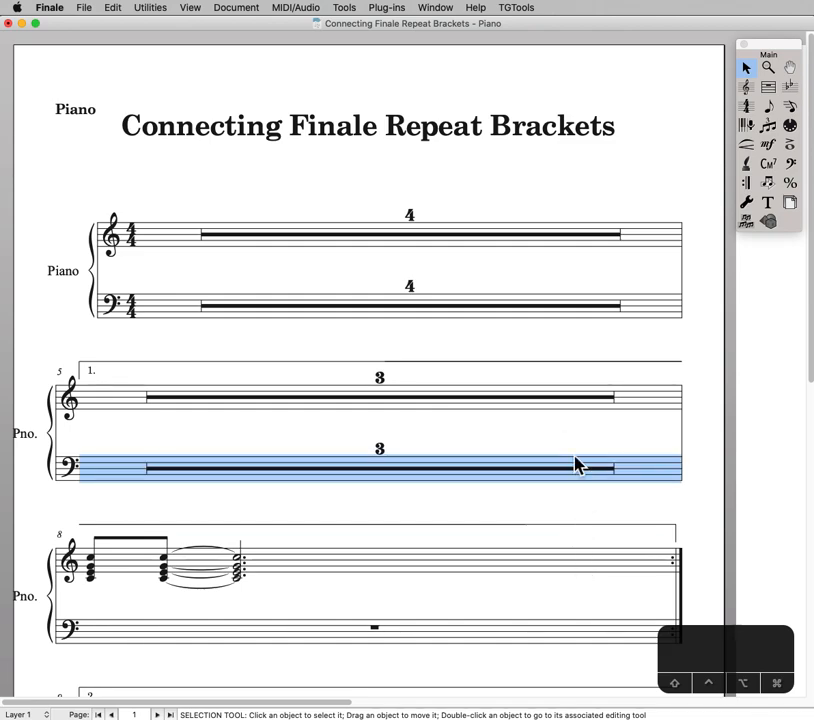
shift+click(560, 320)
key(Up)
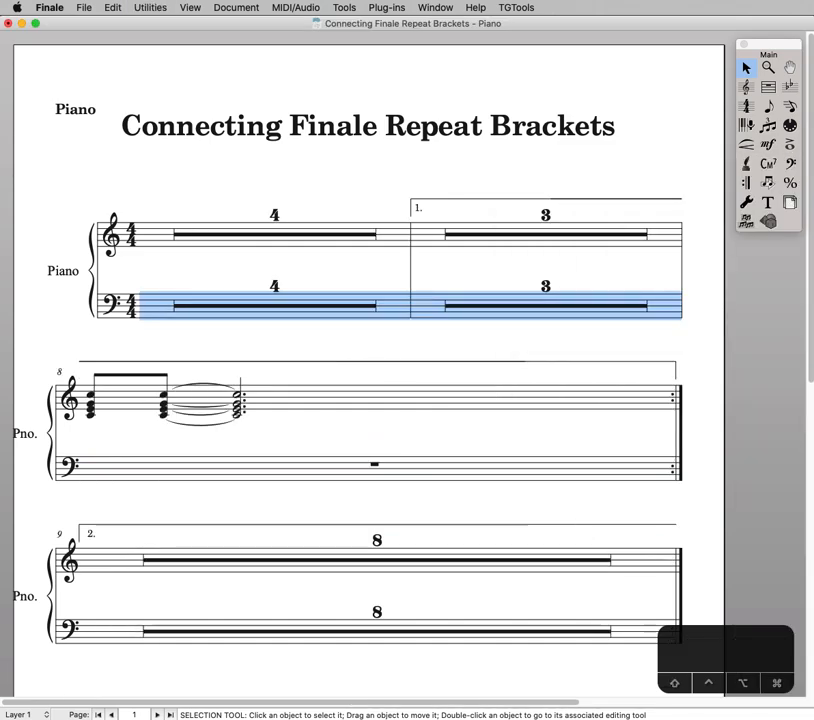
click(571, 358)
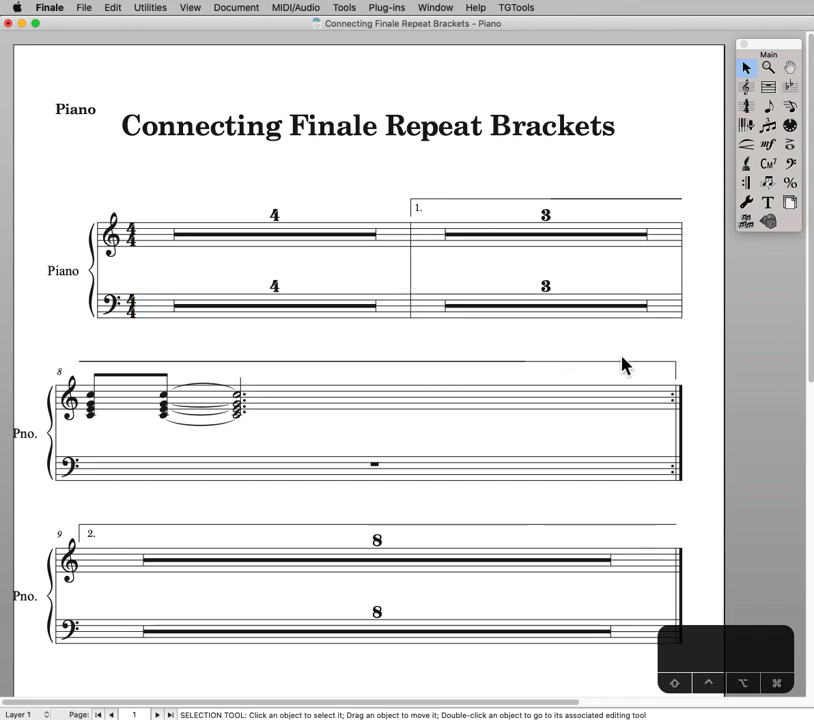